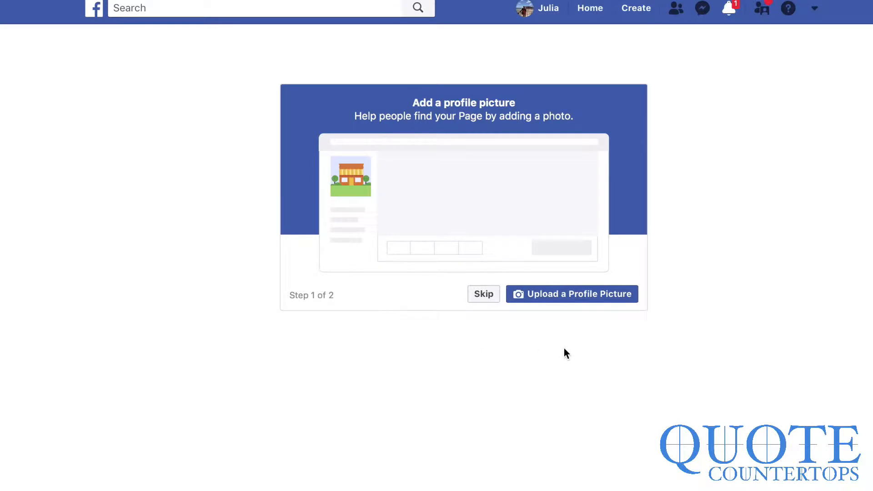
- Upload the team-around-a-laptop profile photo, then pick a 'teaching' image as the cover
{"action": "left_click", "coordinate": [583, 304]}
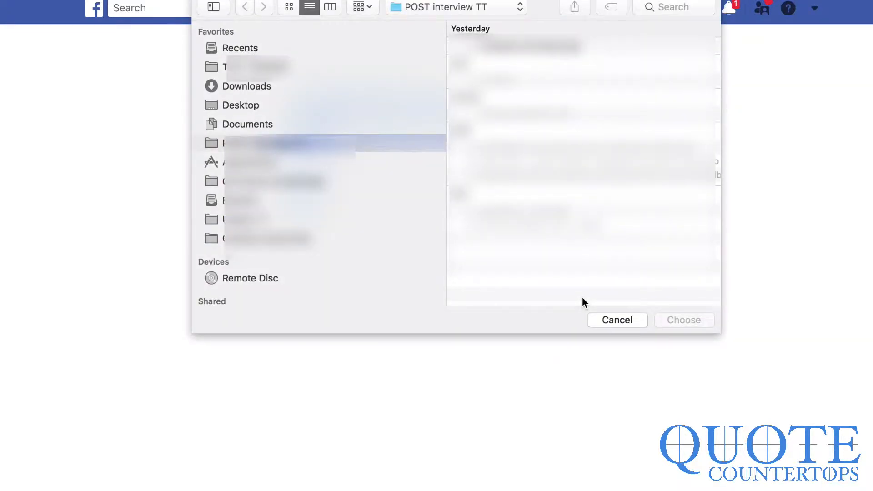
{"action": "left_click", "coordinate": [691, 6]}
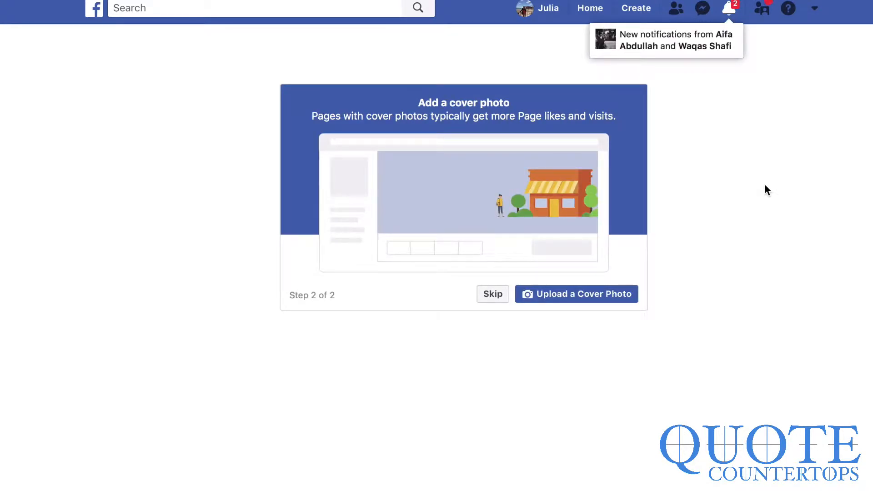
{"action": "left_click", "coordinate": [560, 294]}
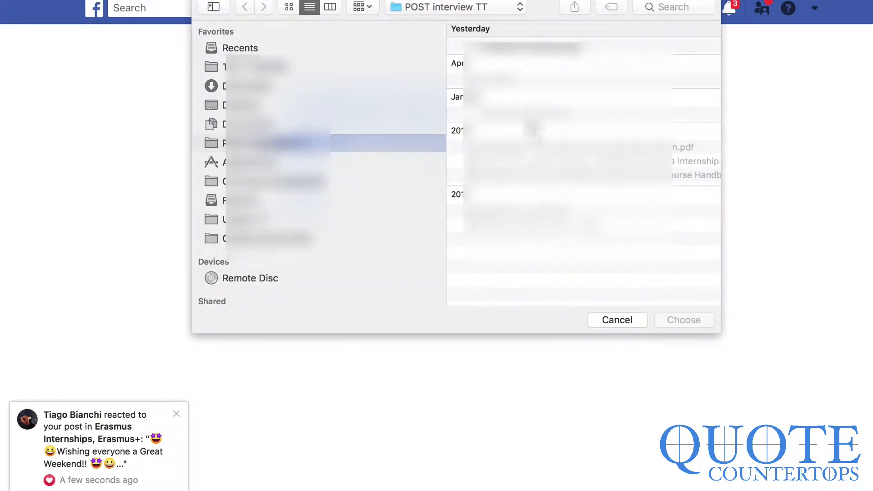
{"action": "left_click", "coordinate": [675, 8]}
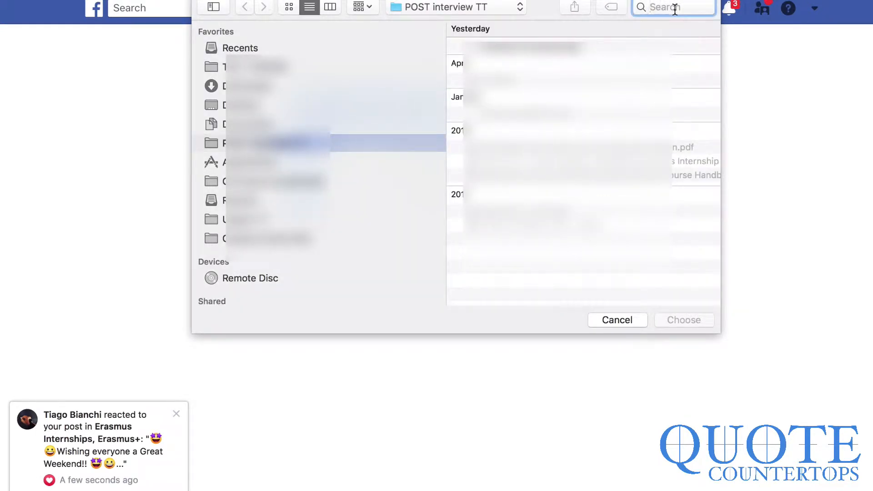
{"action": "type", "text": "teaching"}
{"action": "left_click", "coordinate": [526, 259]}
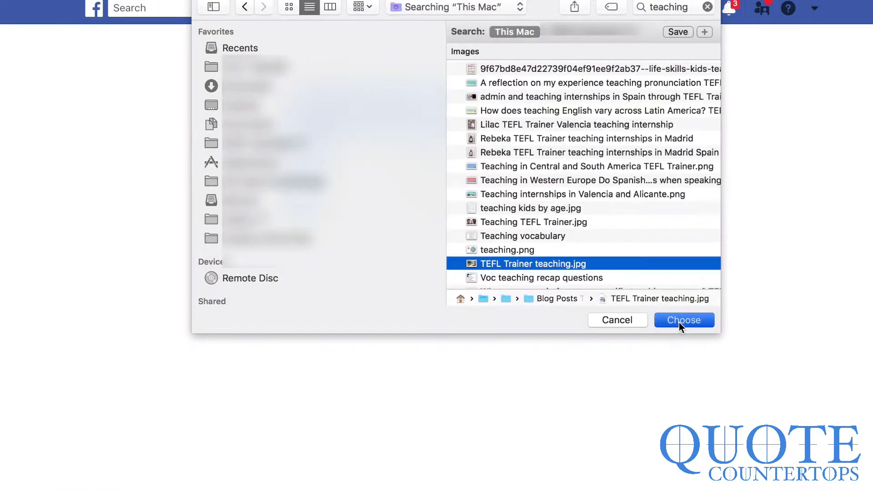
{"action": "left_click", "coordinate": [680, 321]}
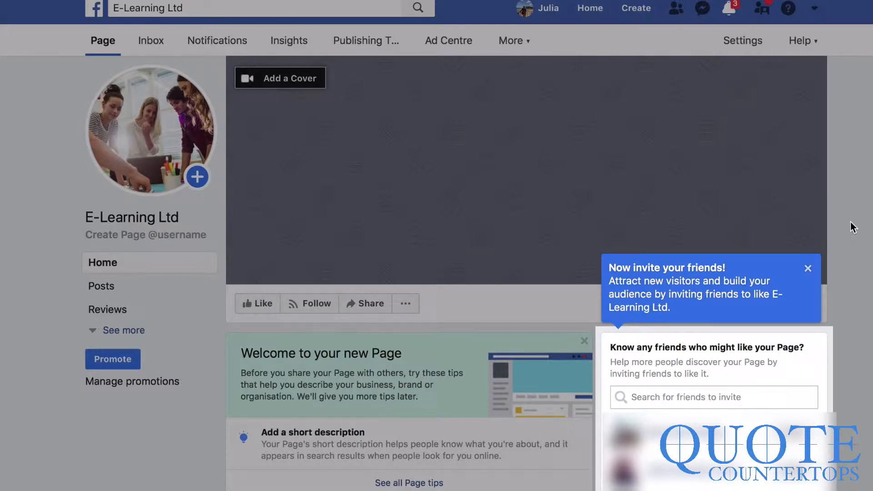
- Dismiss the tour popup, start a cover slideshow and upload a 'teach' photo from the computer
{"action": "left_click", "coordinate": [850, 222]}
{"action": "scroll", "coordinate": [850, 222], "scroll_direction": "down", "scroll_amount": 4}
{"action": "scroll", "coordinate": [814, 312], "scroll_direction": "up", "scroll_amount": 4}
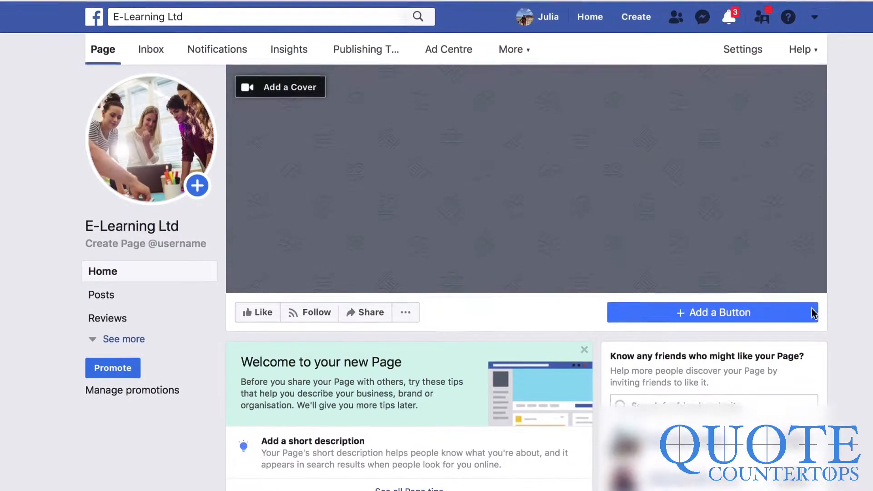
{"action": "left_click", "coordinate": [310, 87]}
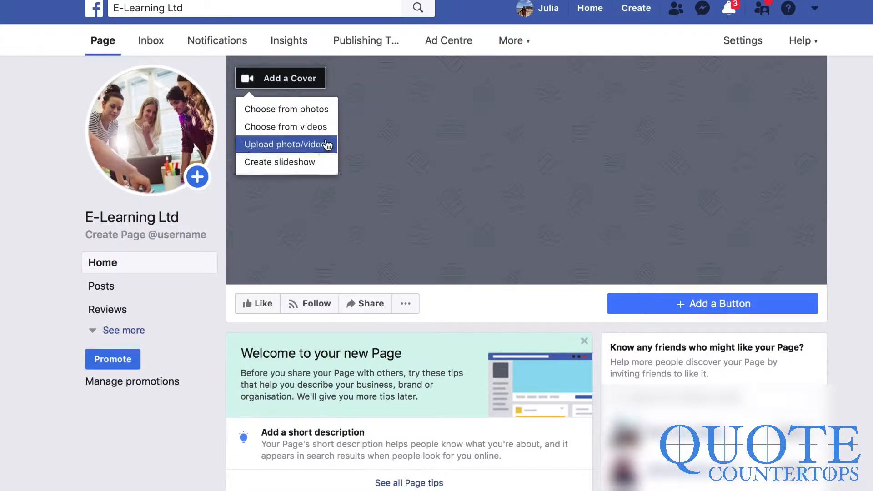
{"action": "left_click", "coordinate": [330, 163]}
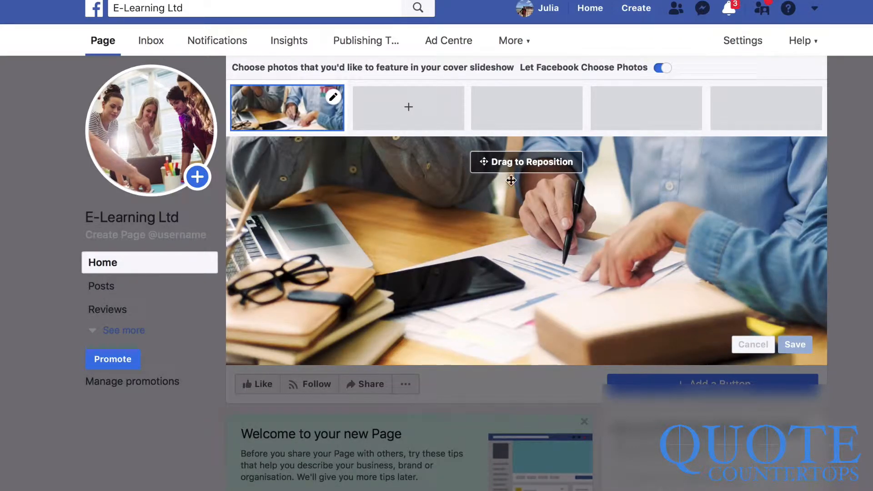
{"action": "left_click", "coordinate": [412, 108]}
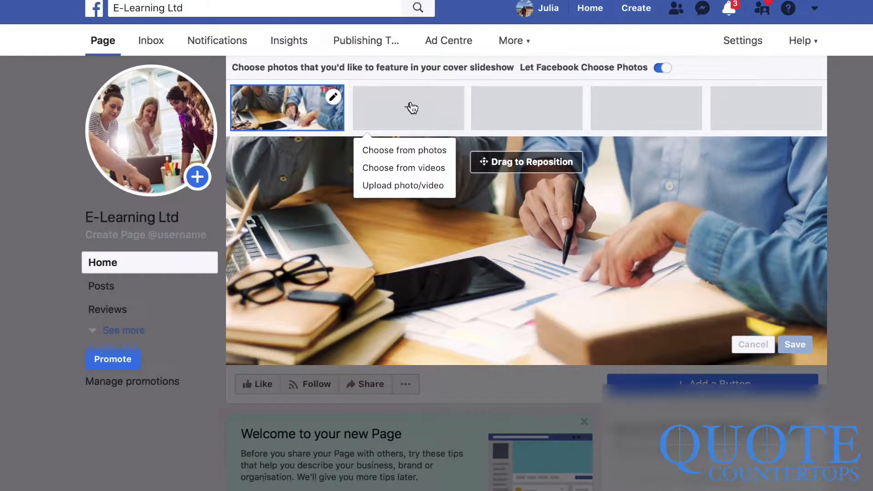
{"action": "left_click", "coordinate": [406, 186]}
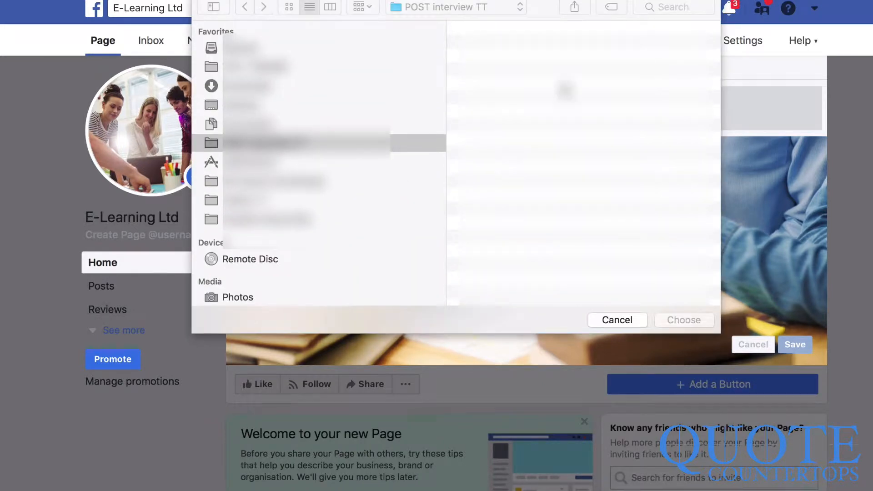
{"action": "left_click", "coordinate": [679, 7]}
{"action": "type", "text": "teach"}
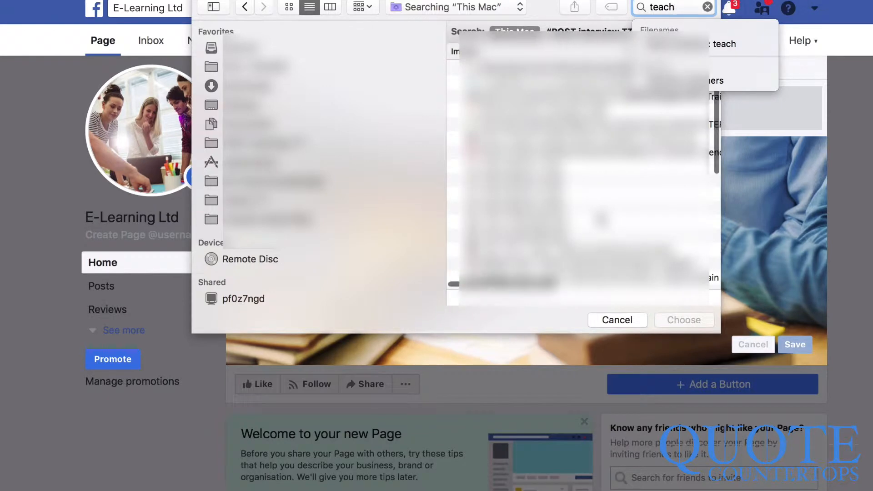
{"action": "left_click", "coordinate": [536, 175]}
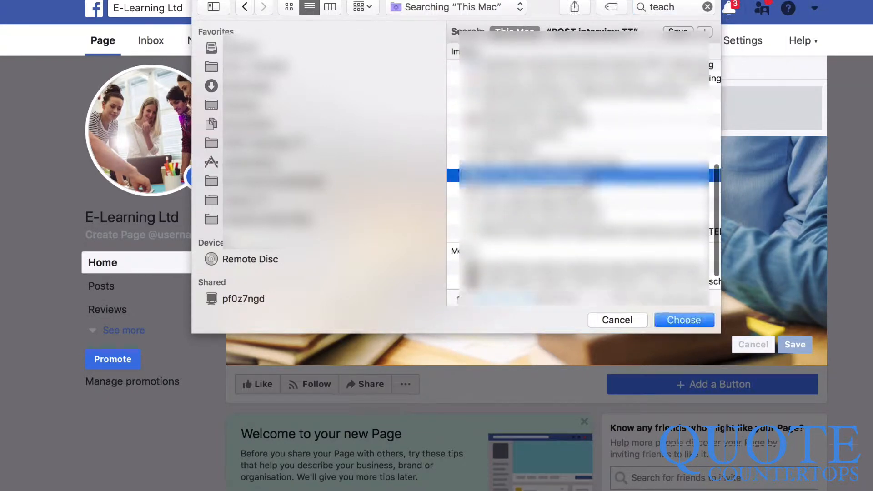
{"action": "left_click", "coordinate": [536, 189]}
{"action": "key", "text": "Return"}
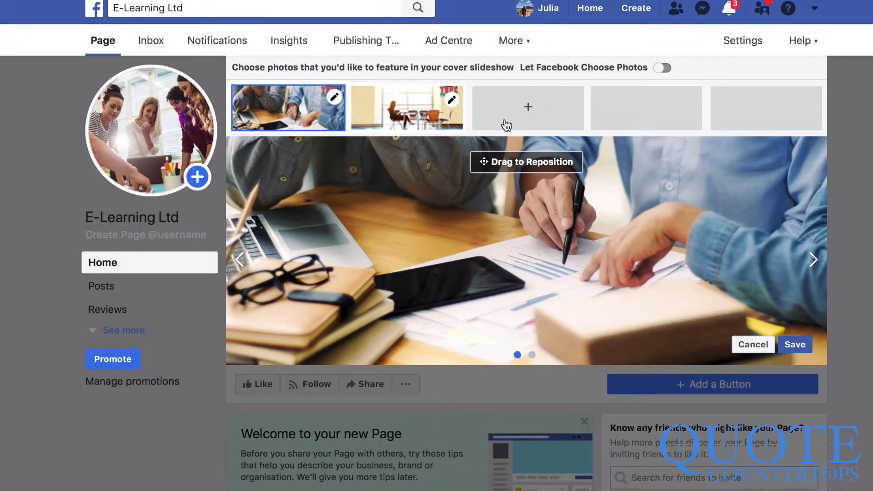
- Put the empty classroom slide first, reframe the classroom and desk photos, and save the slideshow
{"action": "left_click_drag", "start_coordinate": [415, 114], "coordinate": [291, 109]}
{"action": "left_click_drag", "start_coordinate": [615, 269], "coordinate": [607, 216]}
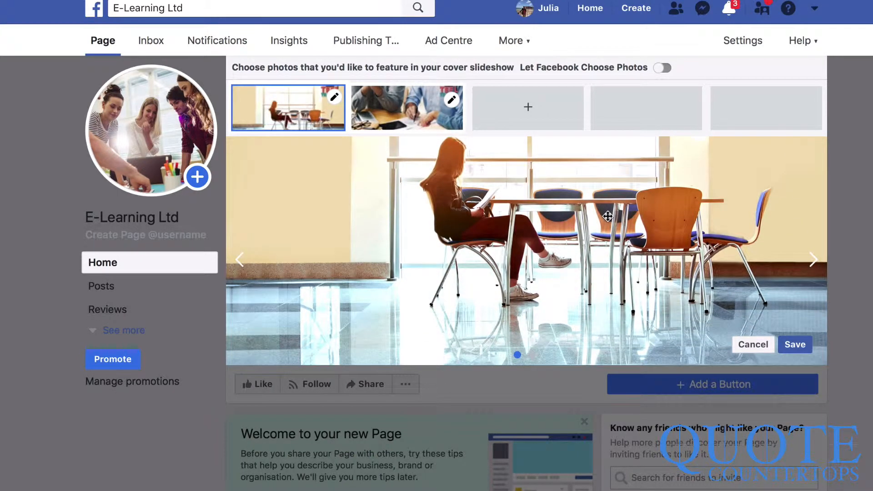
{"action": "left_click", "coordinate": [384, 103]}
{"action": "mouse_move", "coordinate": [576, 276]}
{"action": "left_mouse_down"}
{"action": "mouse_move", "coordinate": [574, 322]}
{"action": "mouse_move", "coordinate": [576, 265]}
{"action": "left_mouse_up"}
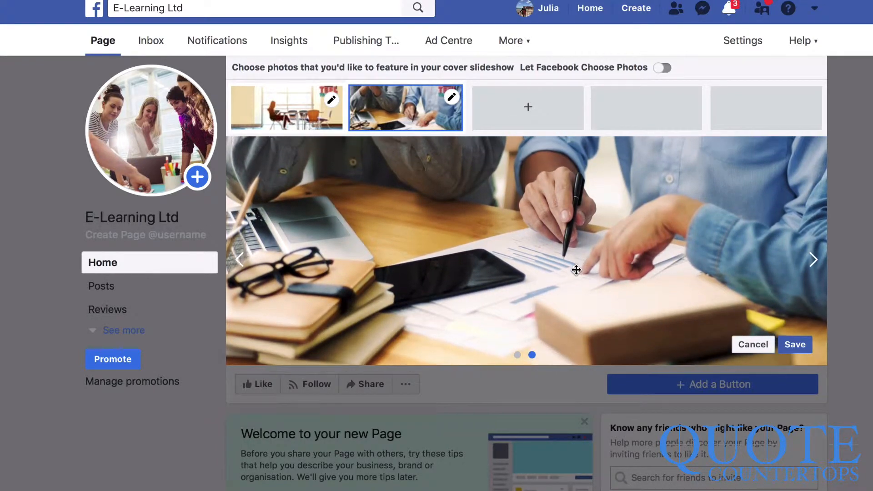
{"action": "left_click", "coordinate": [528, 113]}
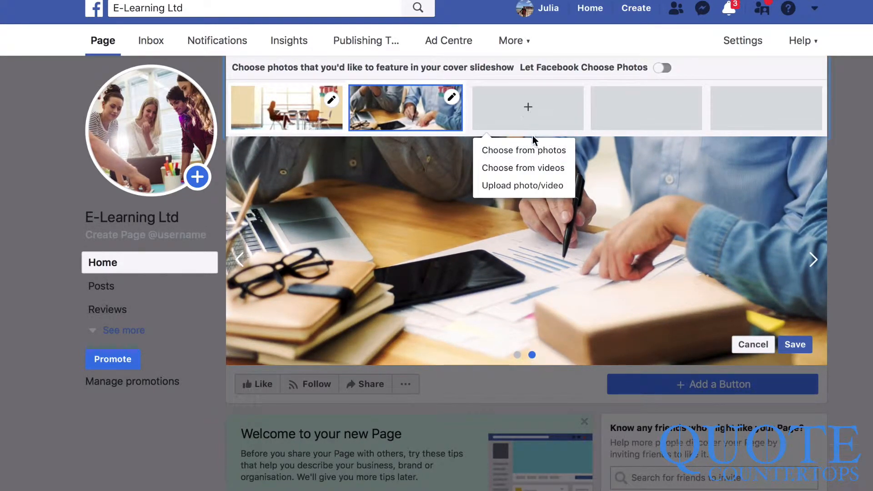
{"action": "left_click", "coordinate": [687, 264]}
{"action": "left_click", "coordinate": [796, 345]}
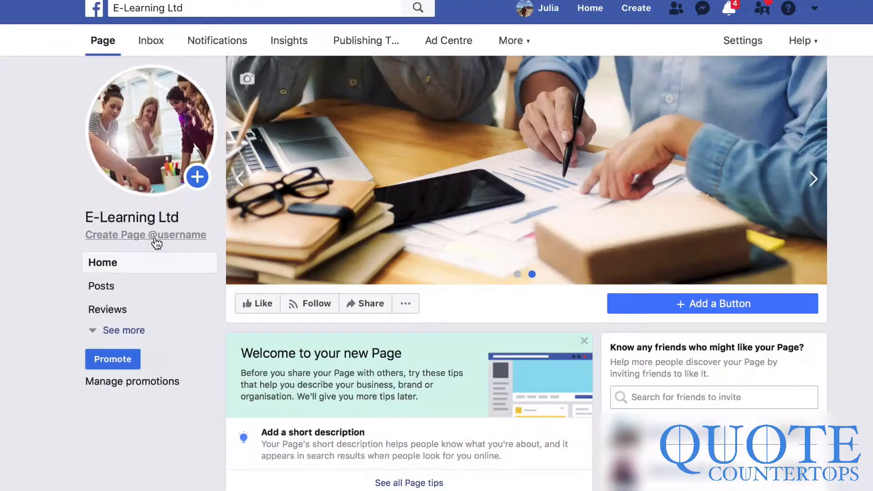
- Create the Page username 'elearningwebsites' and accept the confirmation
{"action": "left_click", "coordinate": [156, 242]}
{"action": "left_click", "coordinate": [343, 279]}
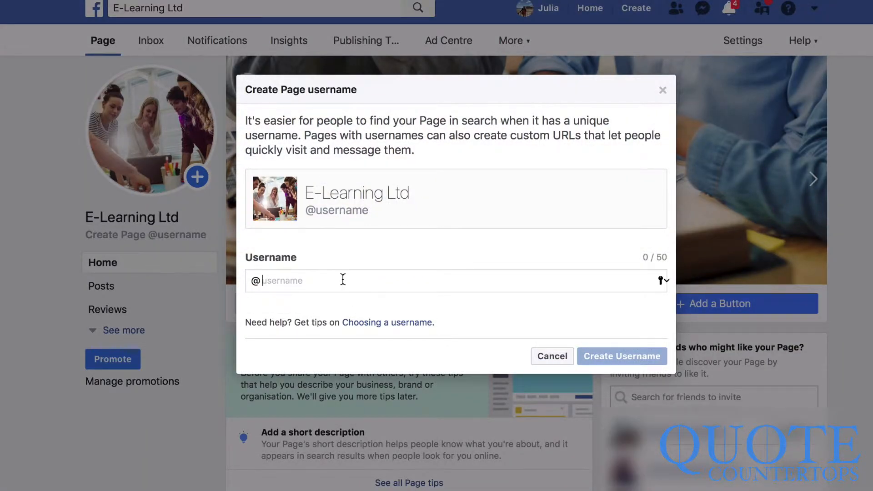
{"action": "type", "text": "elearning"}
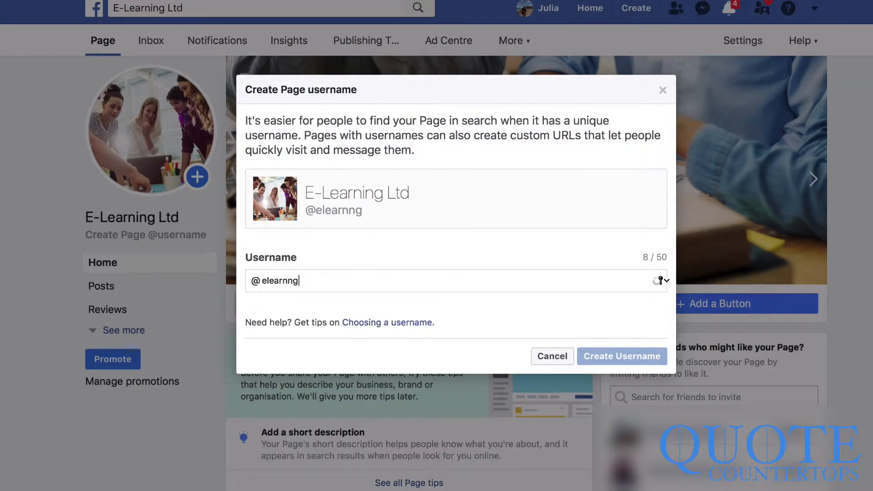
{"action": "key", "text": "ctrl+a"}
{"action": "type", "text": "elearningwebsites"}
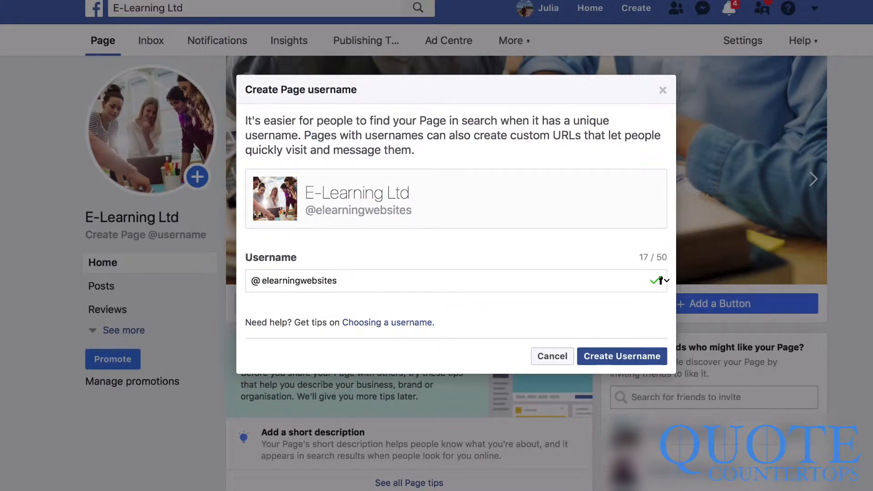
{"action": "left_click", "coordinate": [628, 356]}
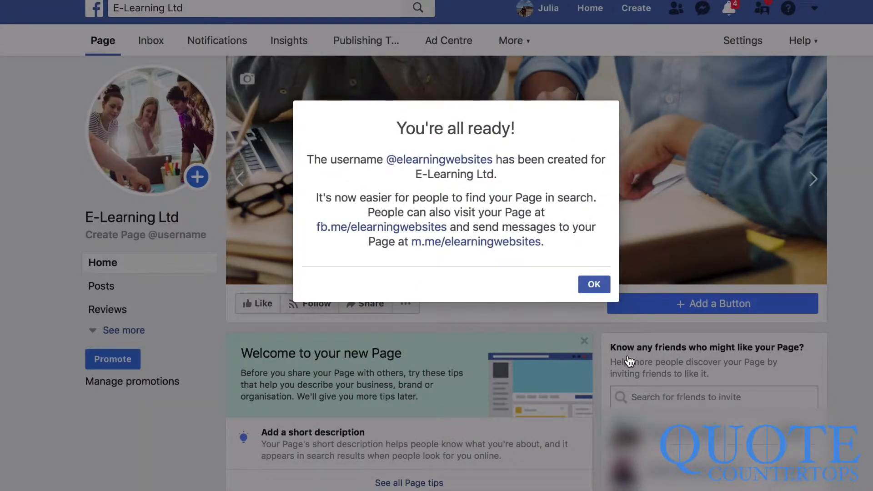
{"action": "key", "text": "Return"}
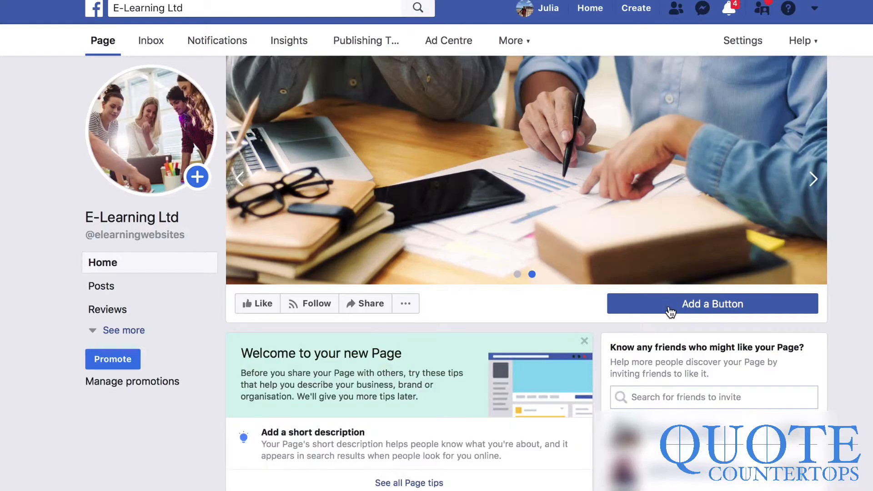
- Add a Send Email action button that uses the business contact email address
{"action": "left_click", "coordinate": [705, 312]}
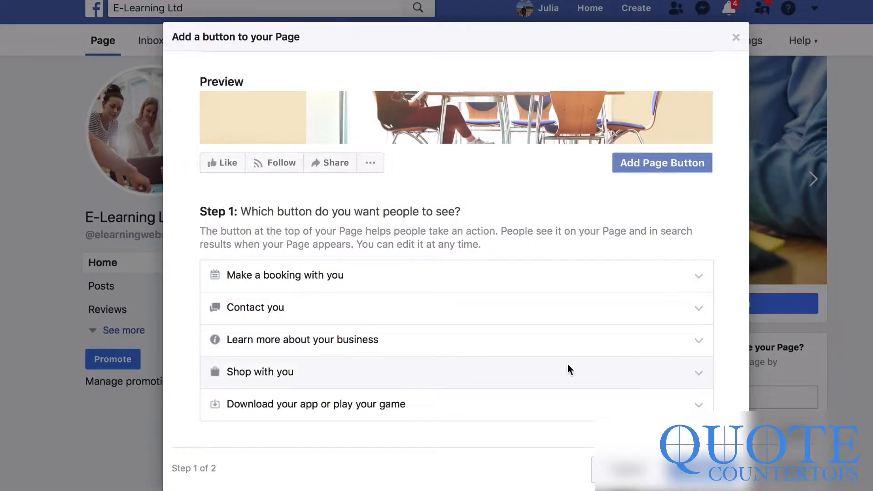
{"action": "scroll", "coordinate": [646, 347], "scroll_direction": "down", "scroll_amount": 1}
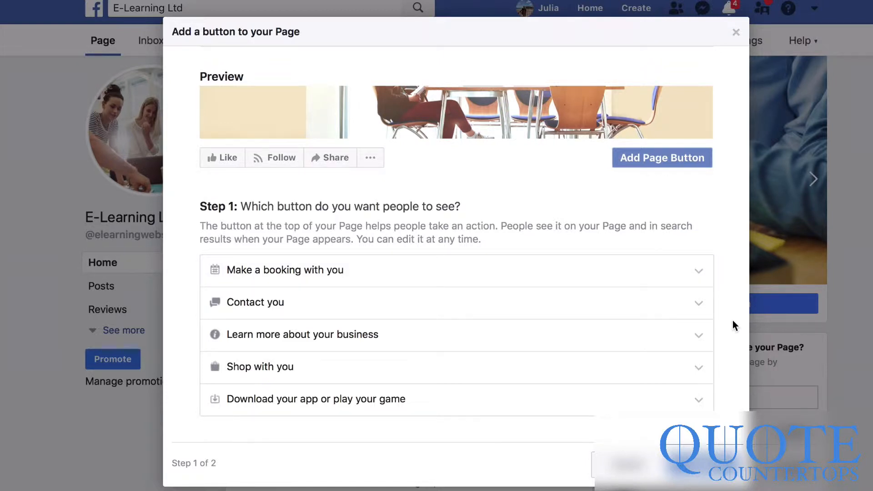
{"action": "left_click", "coordinate": [700, 301]}
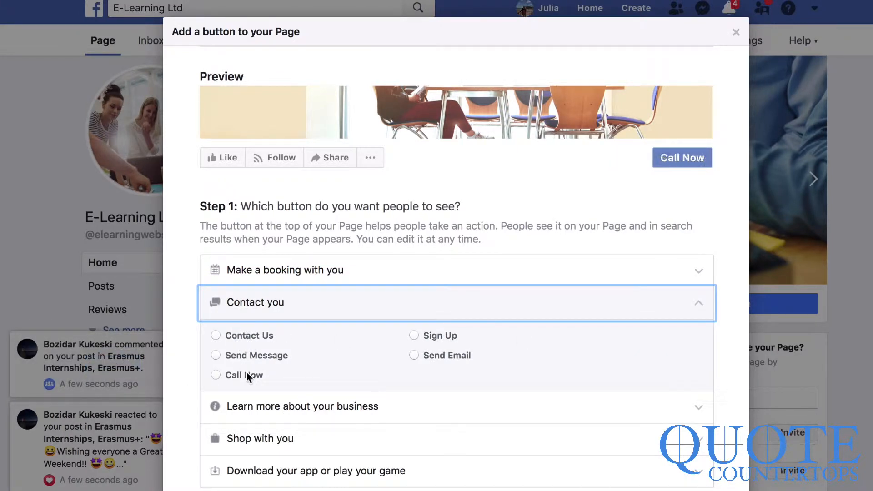
{"action": "left_click", "coordinate": [437, 356]}
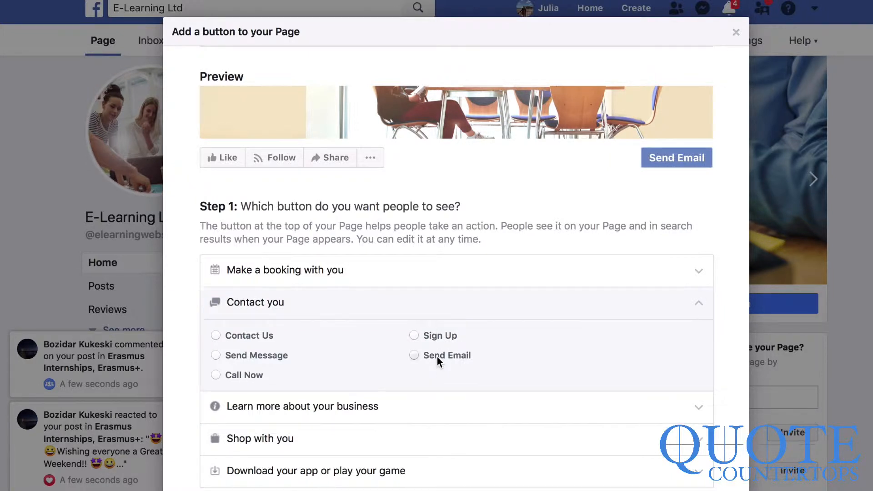
{"action": "scroll", "coordinate": [515, 394], "scroll_direction": "down", "scroll_amount": 3}
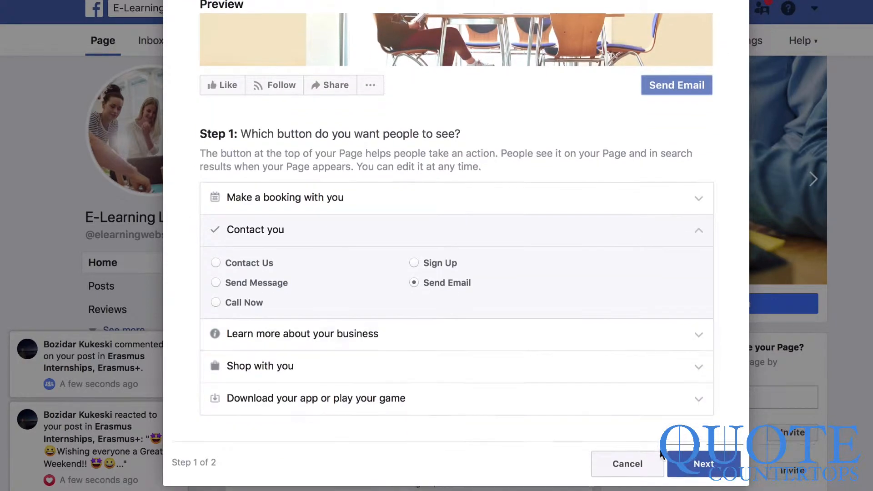
{"action": "left_click", "coordinate": [695, 464]}
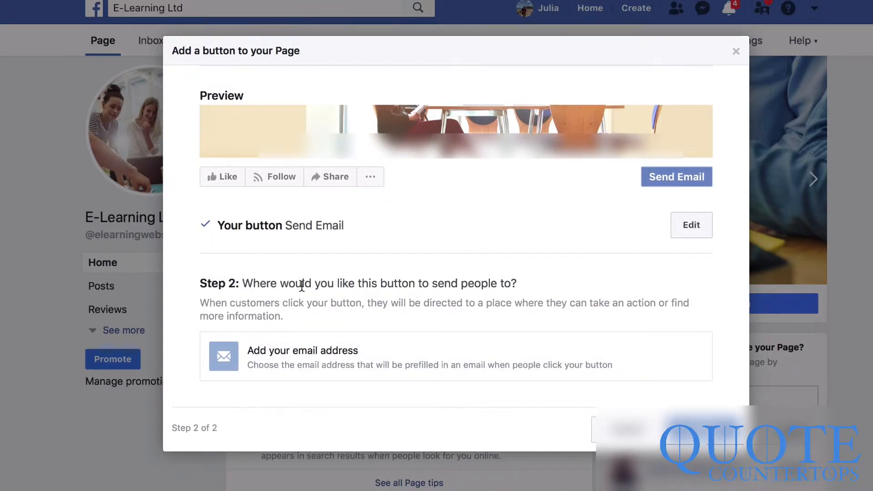
{"action": "left_click", "coordinate": [456, 354]}
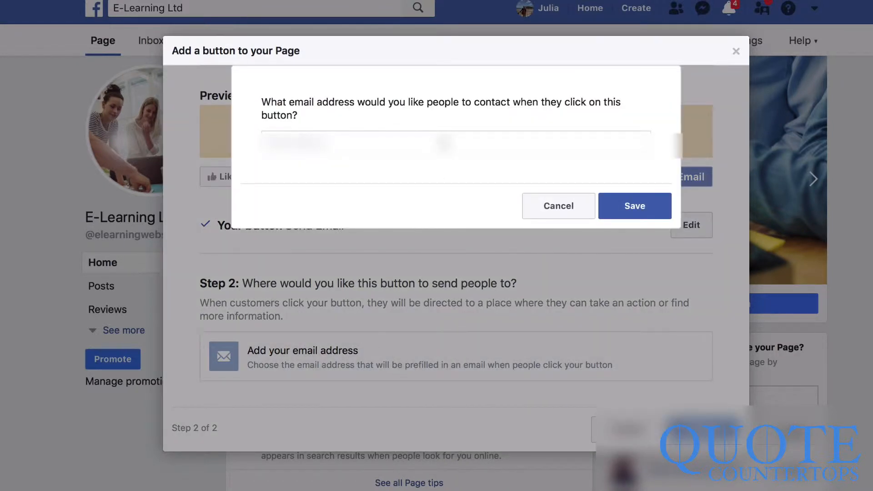
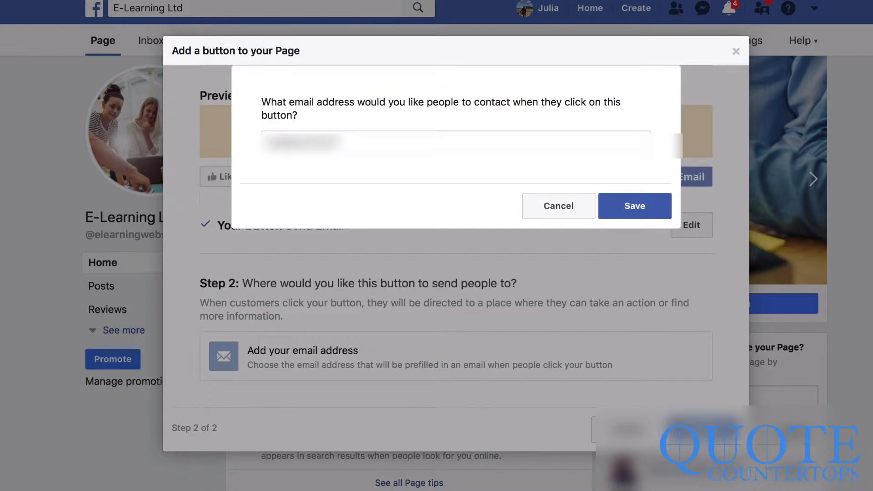
{"action": "left_click", "coordinate": [640, 208]}
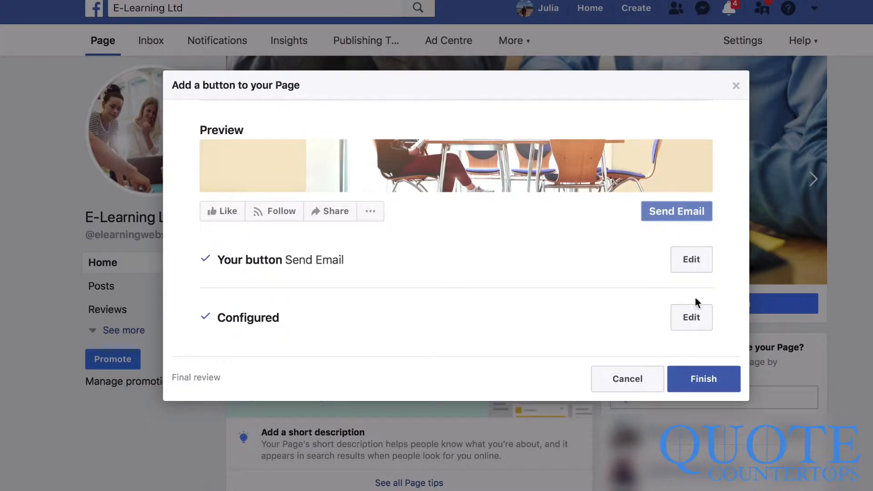
{"action": "left_click", "coordinate": [704, 386]}
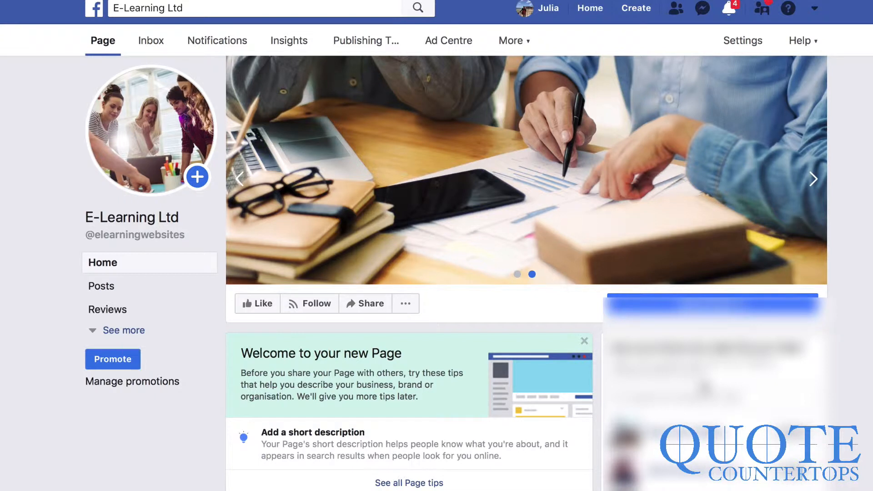
{"action": "scroll", "coordinate": [527, 273], "scroll_direction": "down", "scroll_amount": 2}
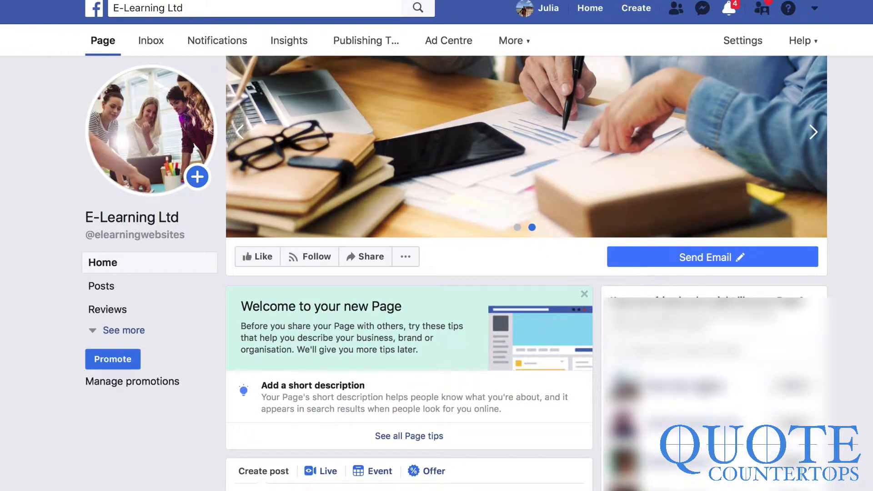
- Save the description 'E-Learning Ltd is a market leader in multilingual educational platforms. Check out our latest website'
{"action": "left_click", "coordinate": [330, 387]}
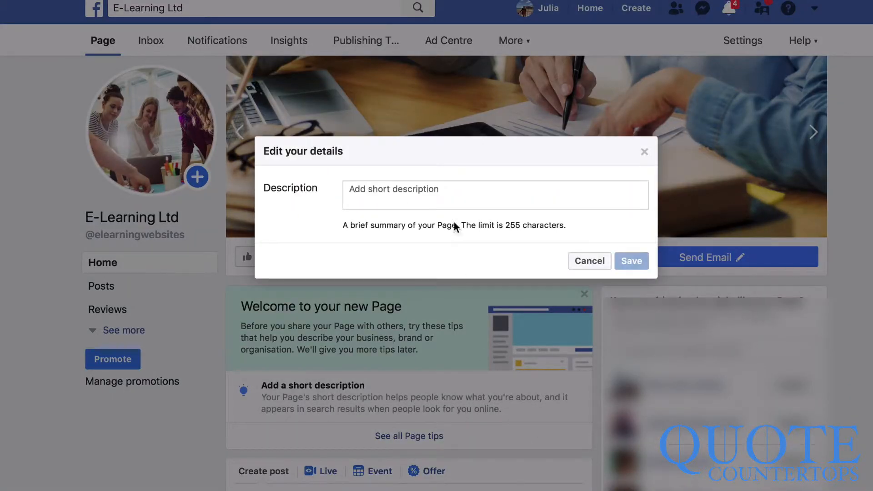
{"action": "left_click", "coordinate": [452, 203]}
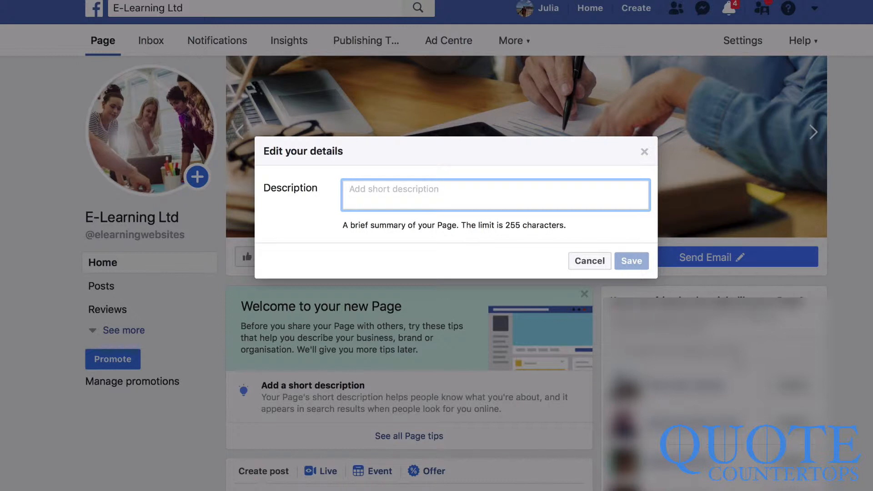
{"action": "type", "text": "E-Learning L"}
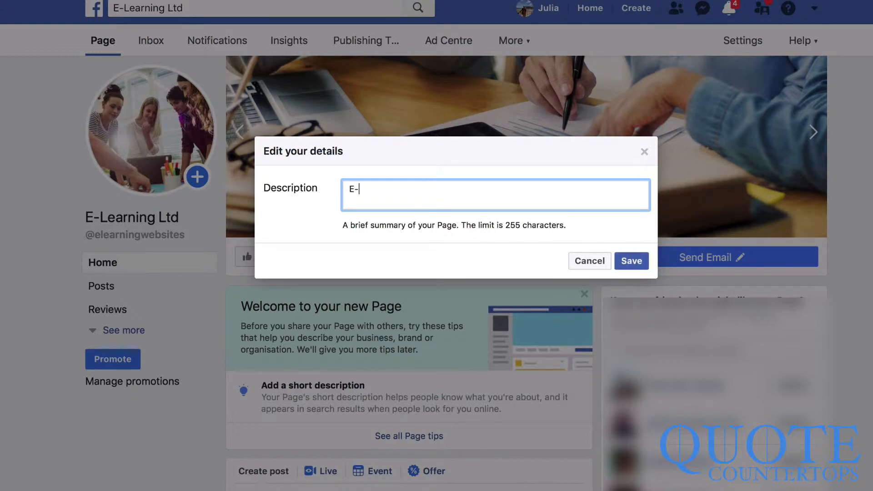
{"action": "type", "text": "tds"}
{"action": "key", "text": "BackSpace"}
{"action": "key", "text": "BackSpace"}
{"action": "key", "text": "BackSpace"}
{"action": "key", "text": "BackSpace"}
{"action": "type", "text": "i"}
{"action": "type", "text": "s a market leader in multilingual educational platforms. Check out our latest websites today!"}
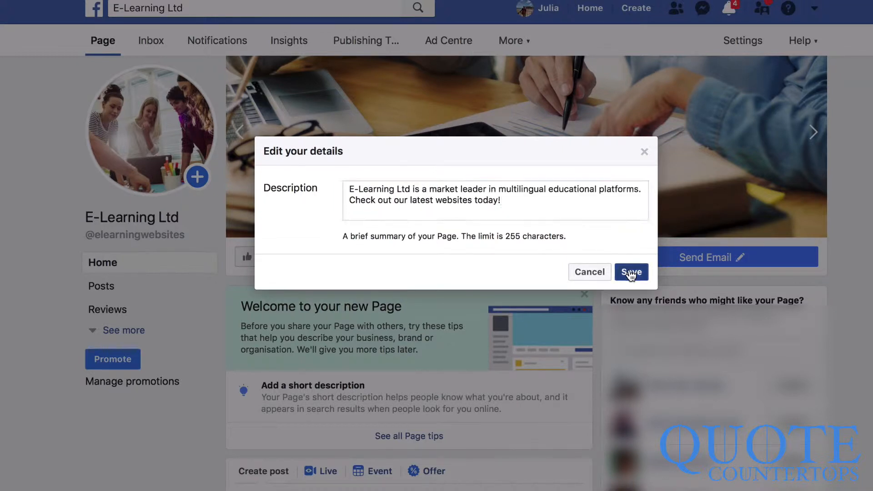
{"action": "left_click", "coordinate": [631, 271]}
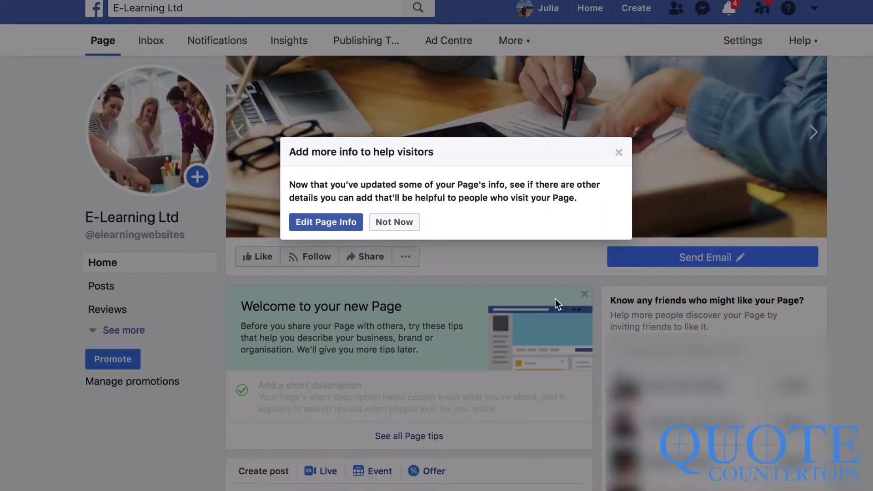
- Open Edit Page Info and scroll through the General details sections
{"action": "left_click", "coordinate": [353, 231]}
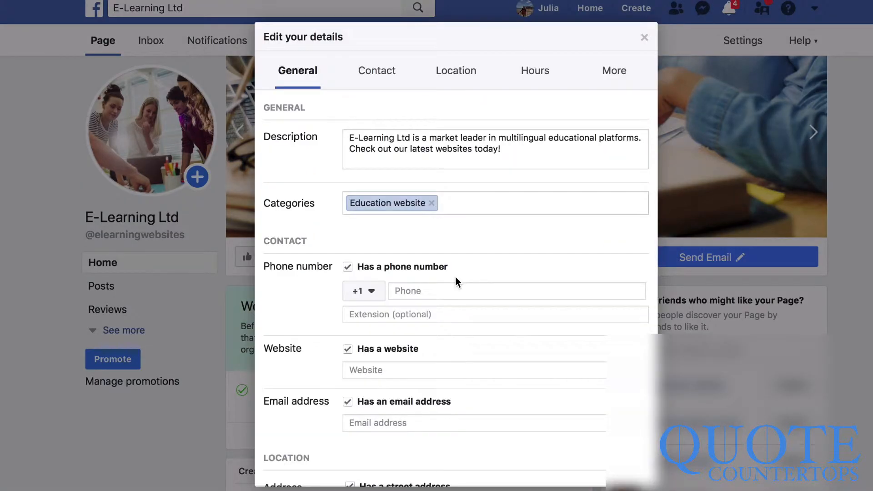
{"action": "scroll", "coordinate": [455, 276], "scroll_direction": "down", "scroll_amount": 5}
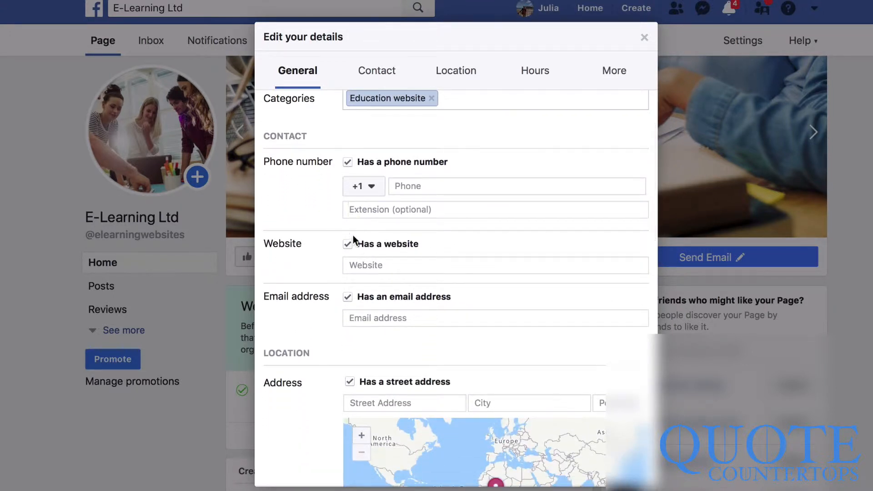
{"action": "scroll", "coordinate": [347, 282], "scroll_direction": "down", "scroll_amount": 6}
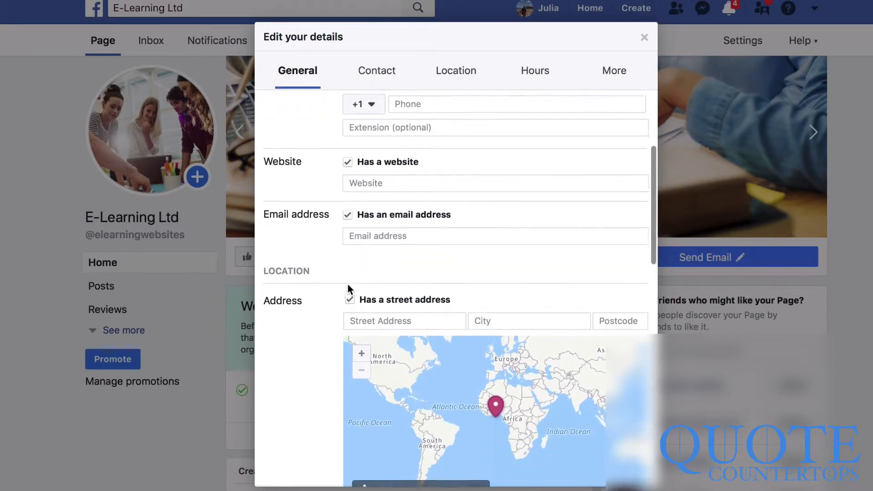
{"action": "scroll", "coordinate": [347, 289], "scroll_direction": "down", "scroll_amount": 8}
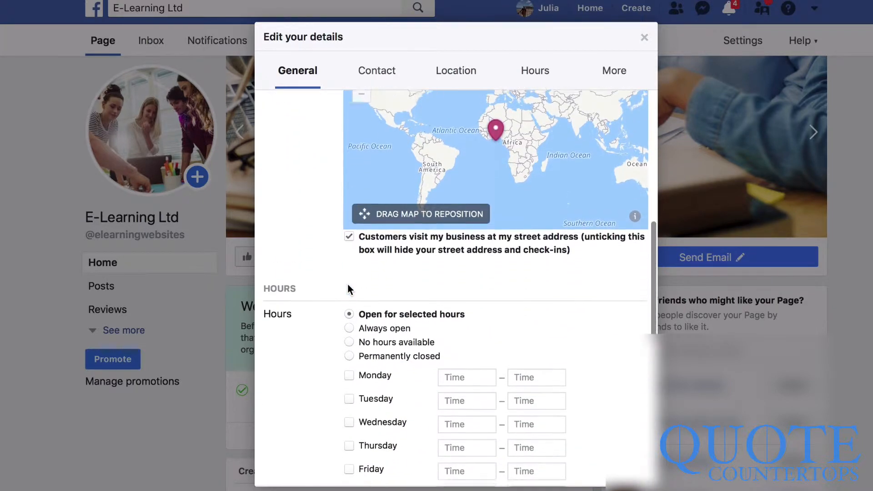
{"action": "scroll", "coordinate": [347, 284], "scroll_direction": "down", "scroll_amount": 5}
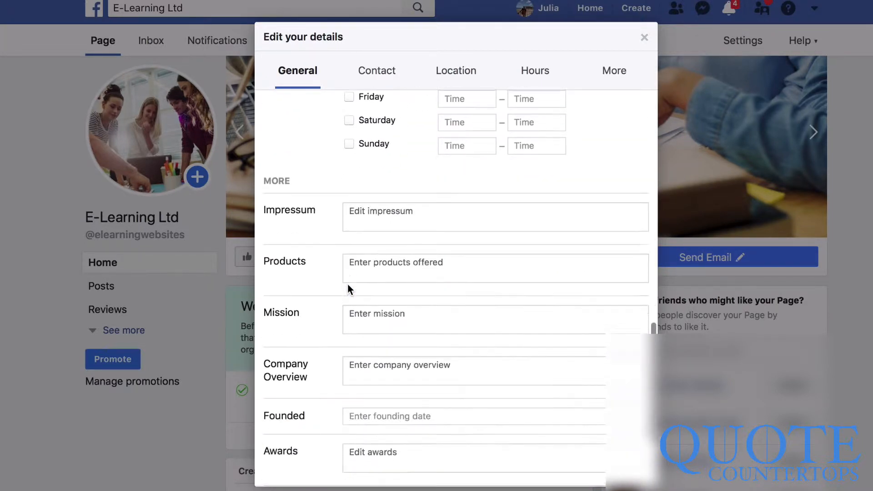
{"action": "scroll", "coordinate": [347, 282], "scroll_direction": "up", "scroll_amount": 12}
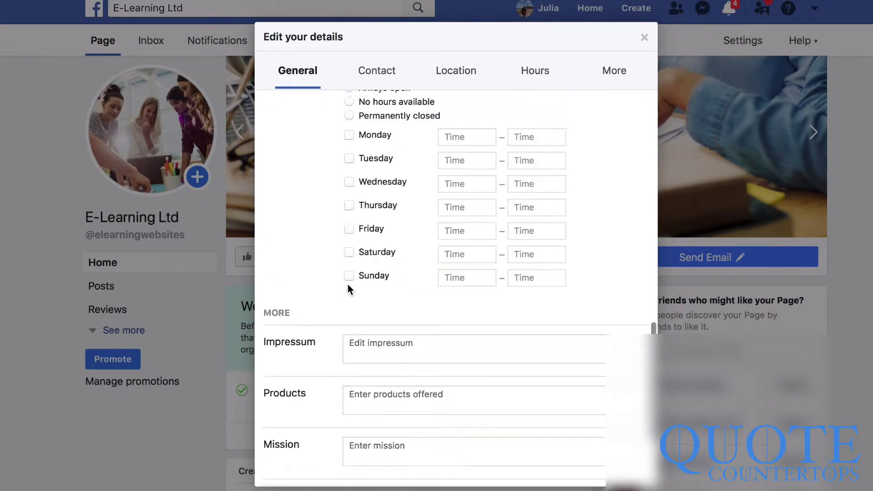
{"action": "scroll", "coordinate": [347, 283], "scroll_direction": "up", "scroll_amount": 2}
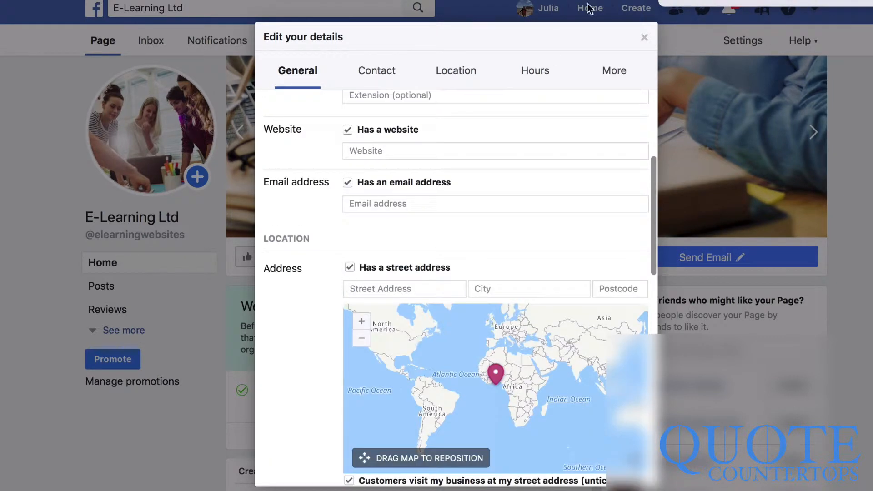
{"action": "scroll", "coordinate": [430, 263], "scroll_direction": "up", "scroll_amount": 4}
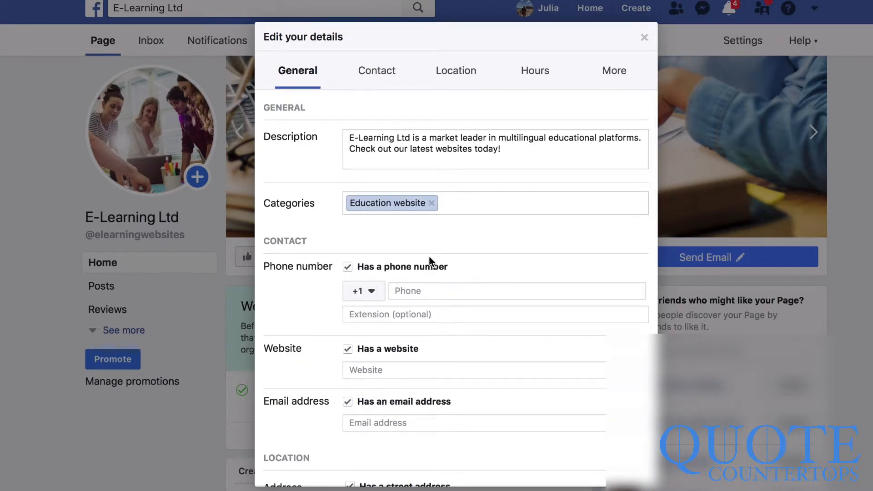
{"action": "scroll", "coordinate": [402, 144], "scroll_direction": "down", "scroll_amount": 5}
{"action": "scroll", "coordinate": [403, 145], "scroll_direction": "up", "scroll_amount": 5}
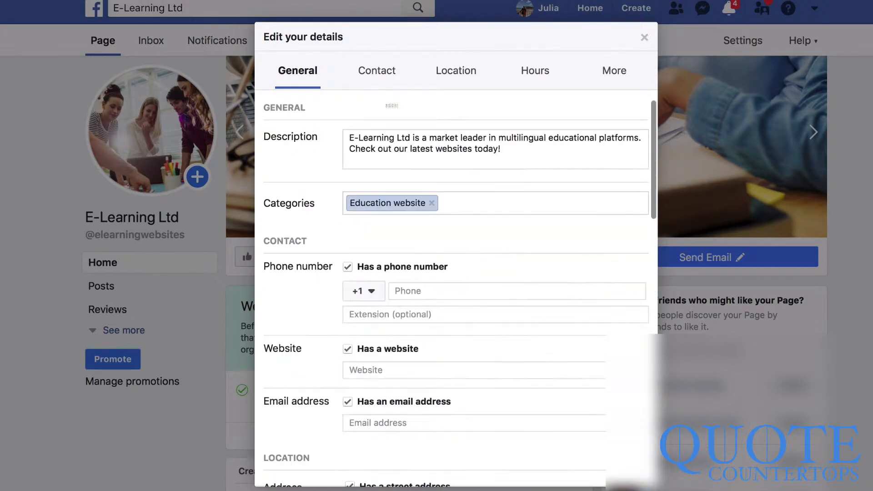
- Review the Contact details, close the details form, and bring up the Send Email button options
{"action": "left_click", "coordinate": [382, 72]}
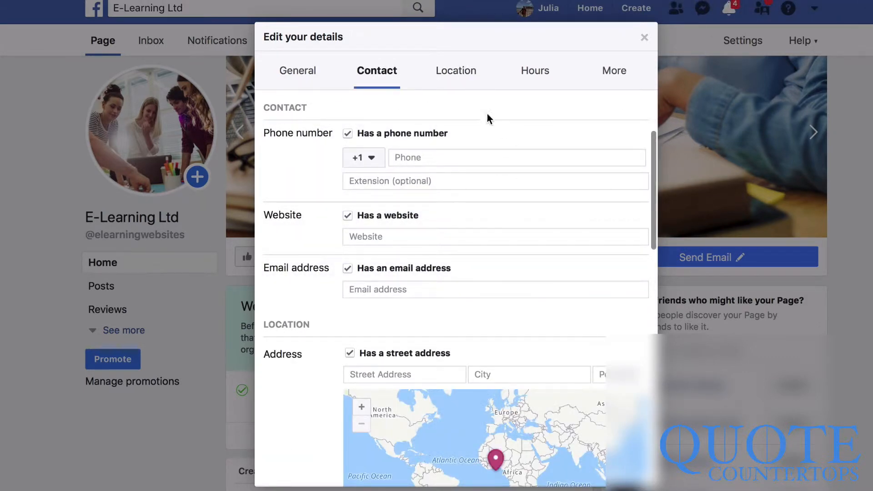
{"action": "scroll", "coordinate": [487, 115], "scroll_direction": "down", "scroll_amount": 2}
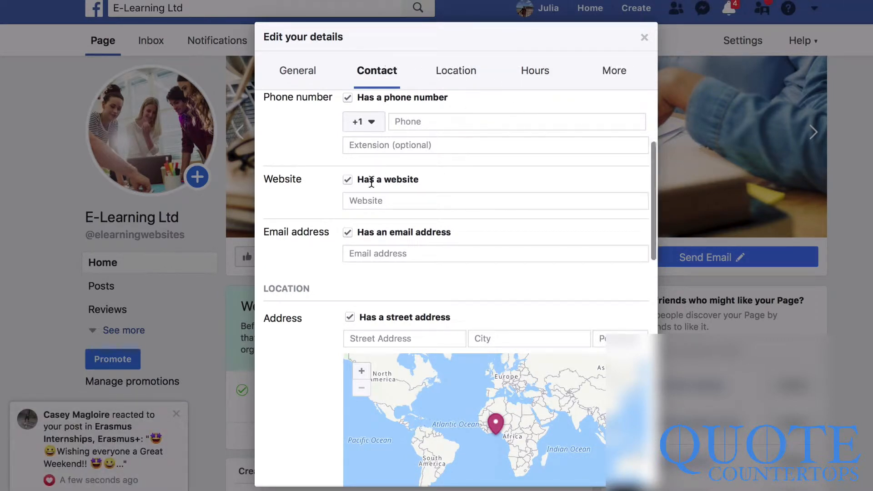
{"action": "left_click", "coordinate": [315, 77]}
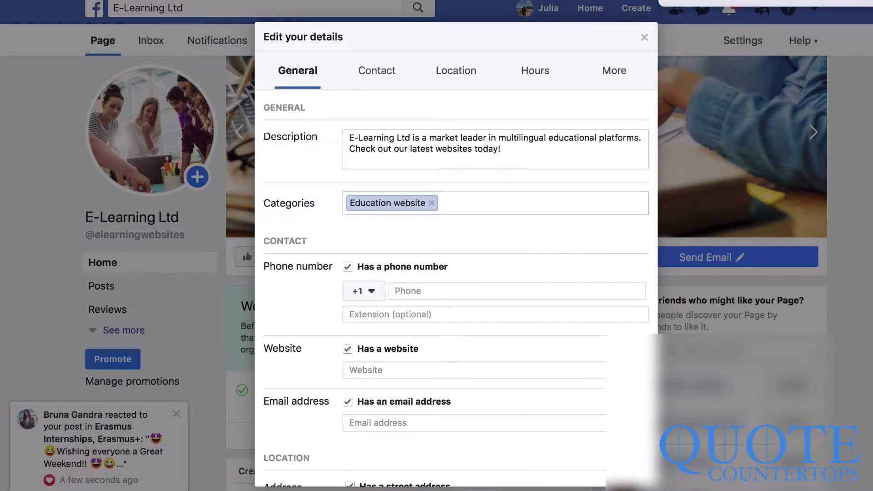
{"action": "left_click", "coordinate": [369, 70]}
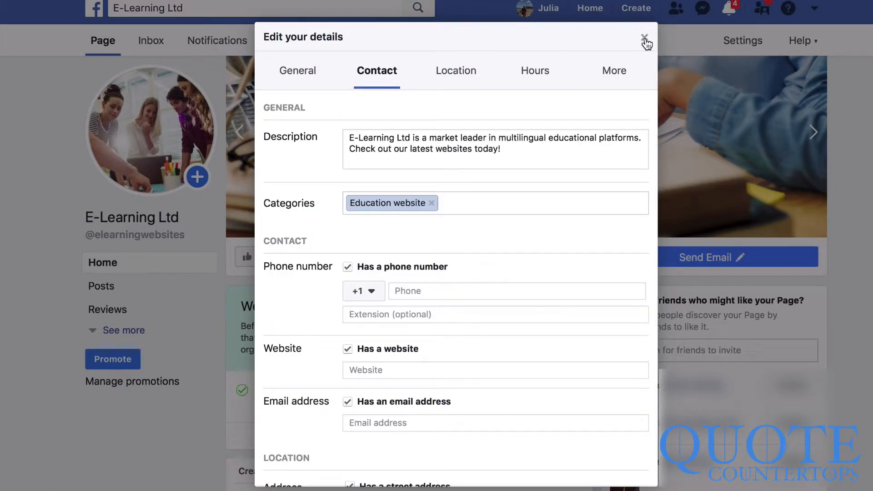
{"action": "left_click", "coordinate": [644, 39]}
{"action": "left_click", "coordinate": [679, 257]}
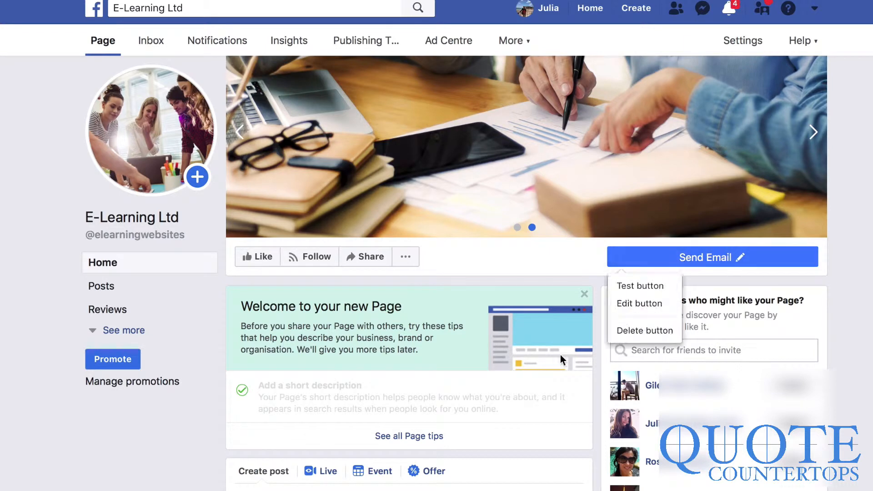
- Expand the Page sidebar with See more and go into the Page Settings
{"action": "scroll", "coordinate": [560, 355], "scroll_direction": "down", "scroll_amount": 4}
{"action": "scroll", "coordinate": [543, 396], "scroll_direction": "up", "scroll_amount": 3}
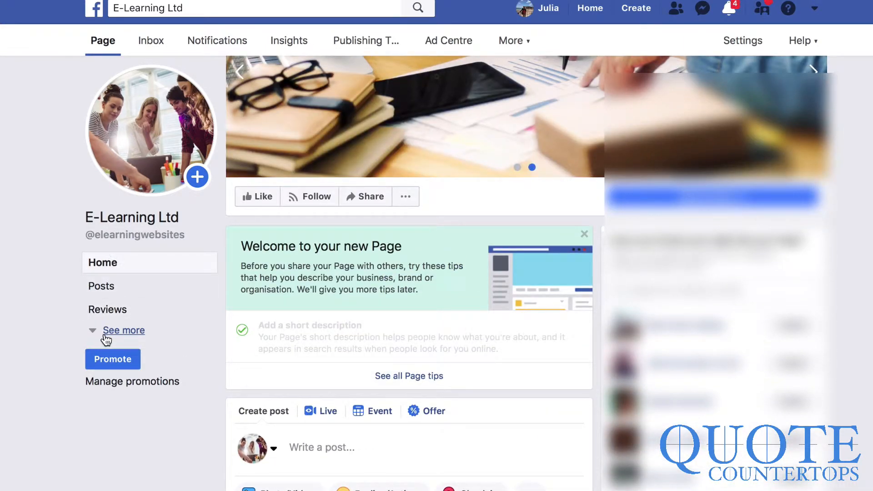
{"action": "left_click", "coordinate": [105, 338]}
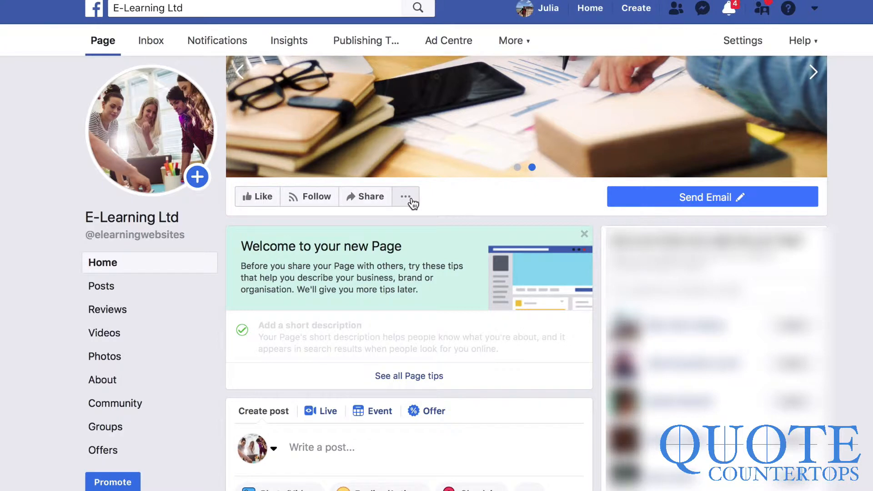
{"action": "scroll", "coordinate": [741, 36], "scroll_direction": "down", "scroll_amount": 5}
{"action": "left_click", "coordinate": [741, 36]}
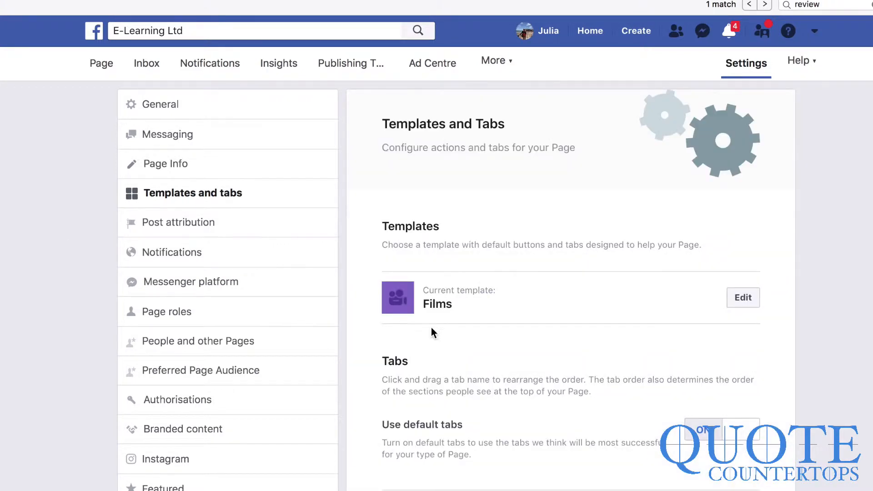
- Turn Show reviews off in the Reviews tab settings, save, and return to the Page
{"action": "scroll", "coordinate": [437, 334], "scroll_direction": "down", "scroll_amount": 8}
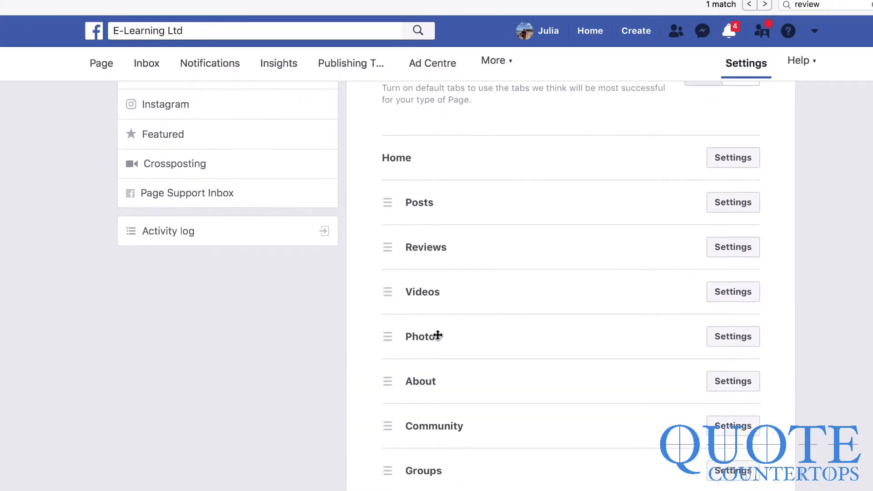
{"action": "scroll", "coordinate": [437, 335], "scroll_direction": "down", "scroll_amount": 2}
{"action": "scroll", "coordinate": [438, 335], "scroll_direction": "up", "scroll_amount": 2}
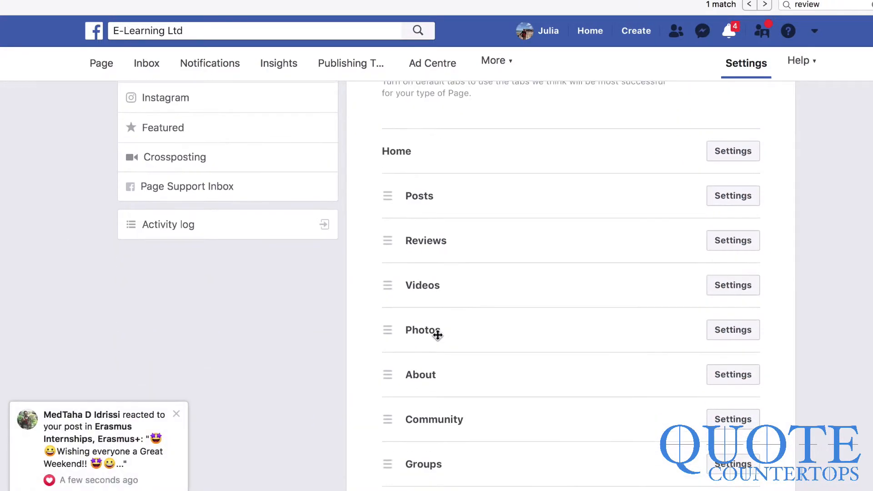
{"action": "scroll", "coordinate": [437, 336], "scroll_direction": "down", "scroll_amount": 2}
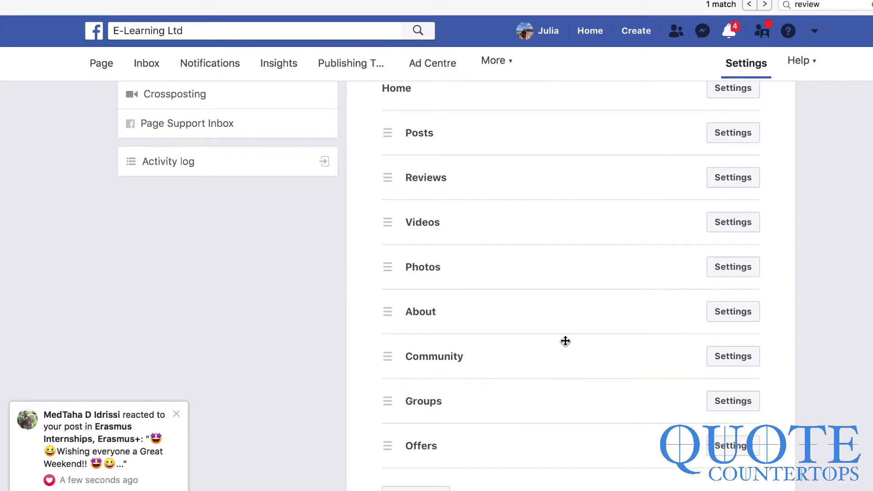
{"action": "left_click", "coordinate": [723, 182]}
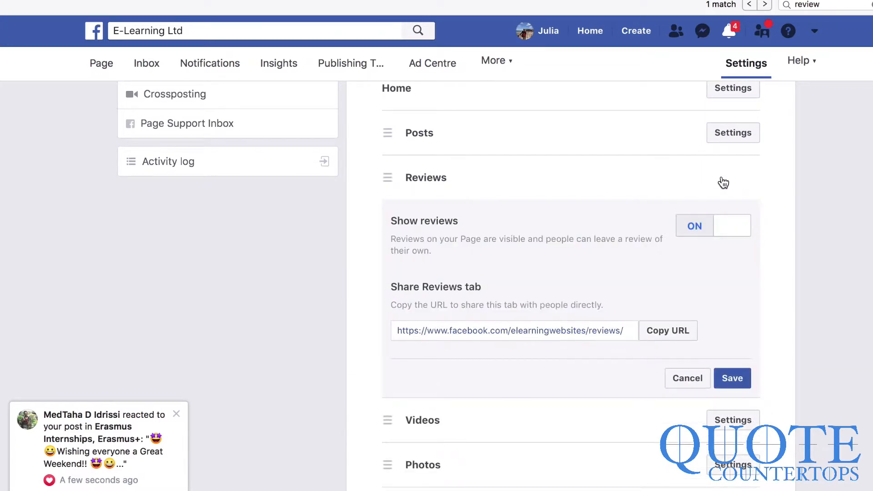
{"action": "left_click", "coordinate": [696, 230]}
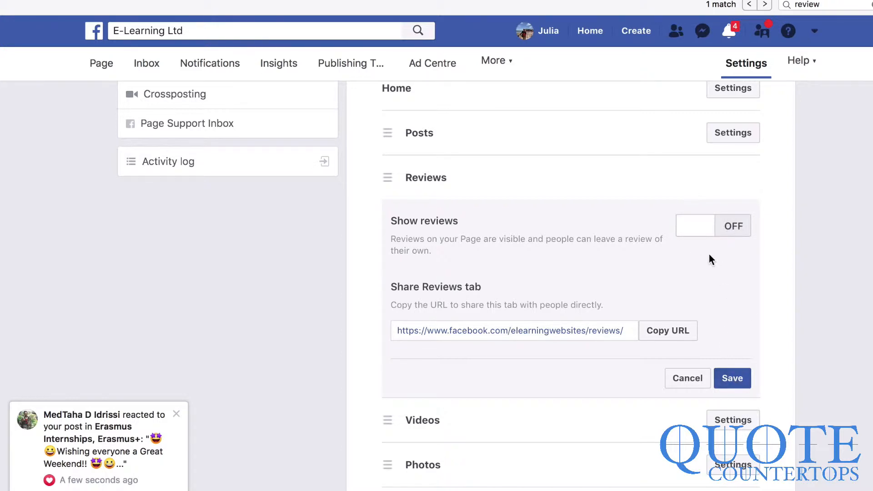
{"action": "left_click", "coordinate": [696, 229]}
{"action": "left_click", "coordinate": [696, 234]}
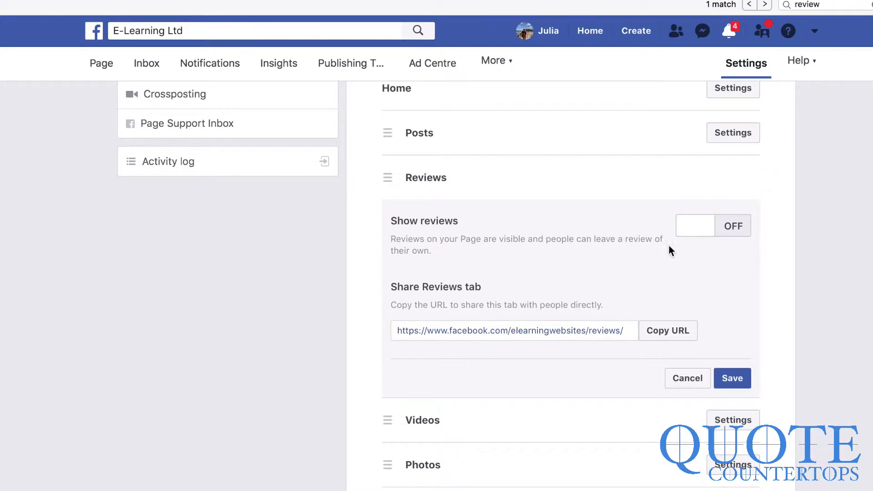
{"action": "left_click", "coordinate": [735, 382]}
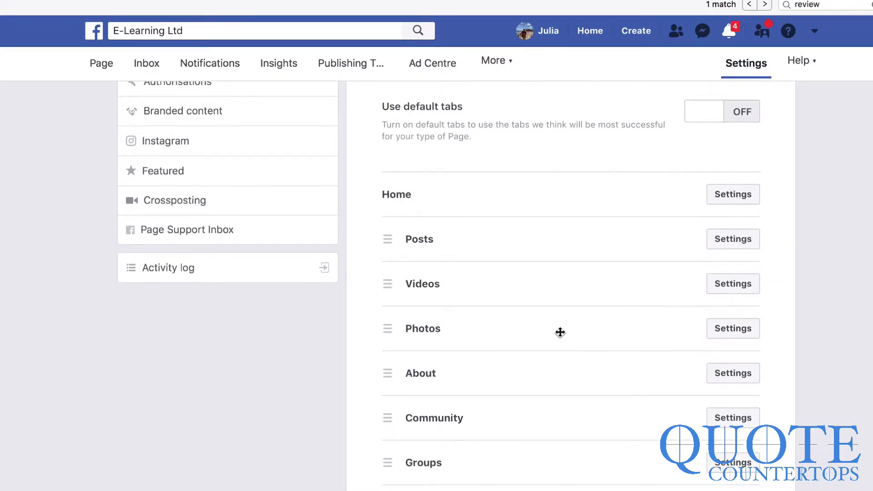
{"action": "scroll", "coordinate": [560, 332], "scroll_direction": "up", "scroll_amount": 5}
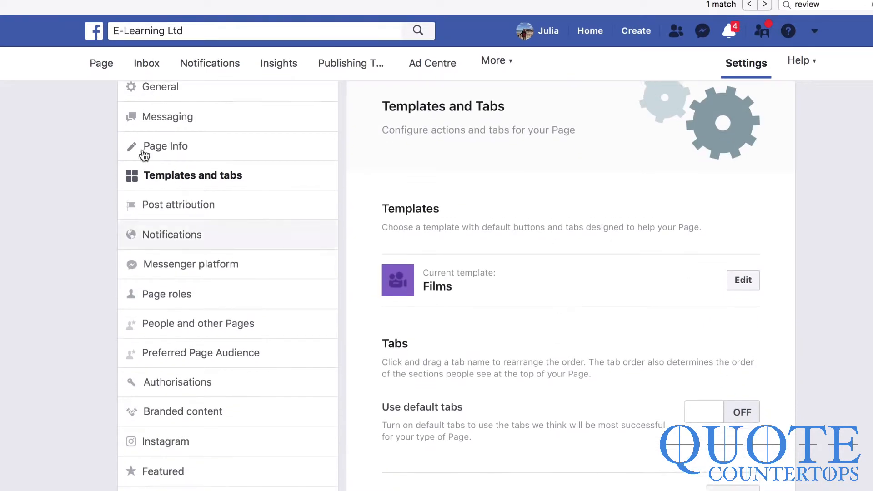
{"action": "left_click", "coordinate": [99, 66]}
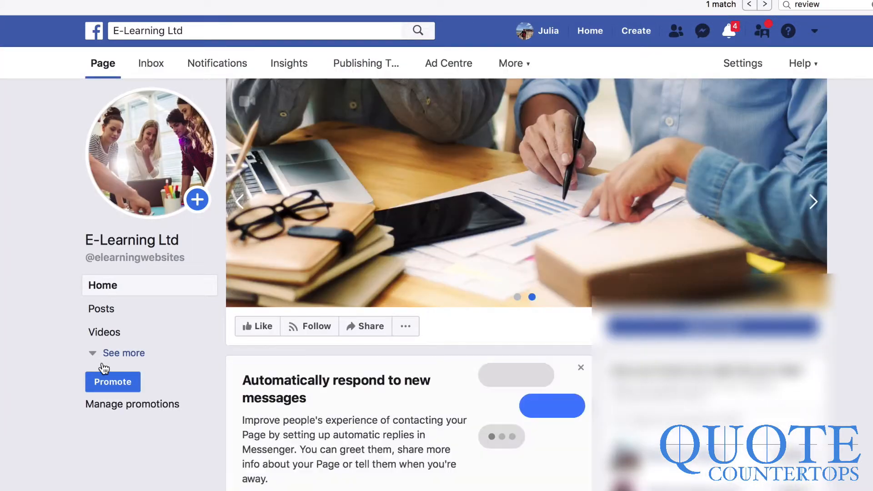
- Expand the sidebar, go to Templates and tabs, and start adding a new tab
{"action": "left_click", "coordinate": [111, 354]}
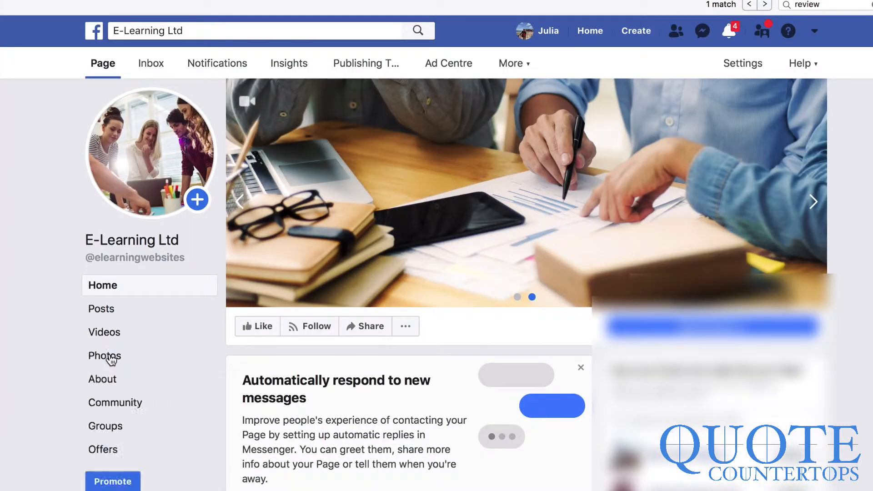
{"action": "left_click", "coordinate": [97, 407]}
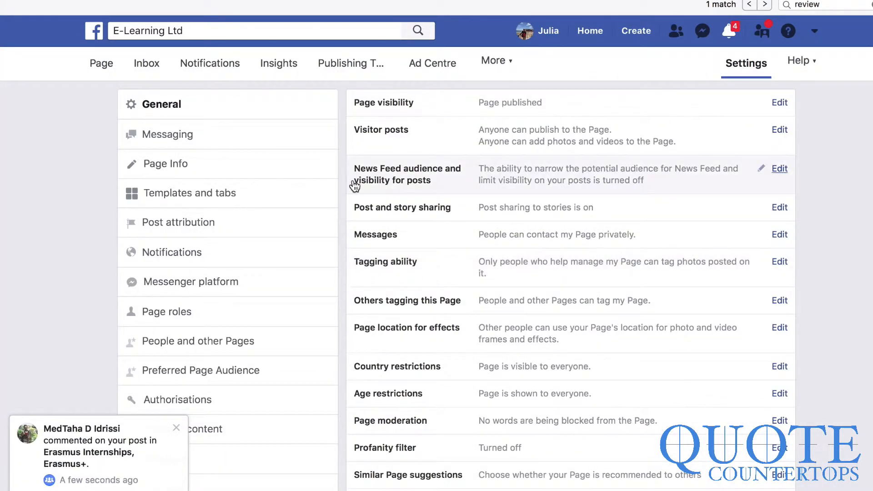
{"action": "left_click", "coordinate": [170, 205]}
{"action": "scroll", "coordinate": [593, 368], "scroll_direction": "down", "scroll_amount": 5}
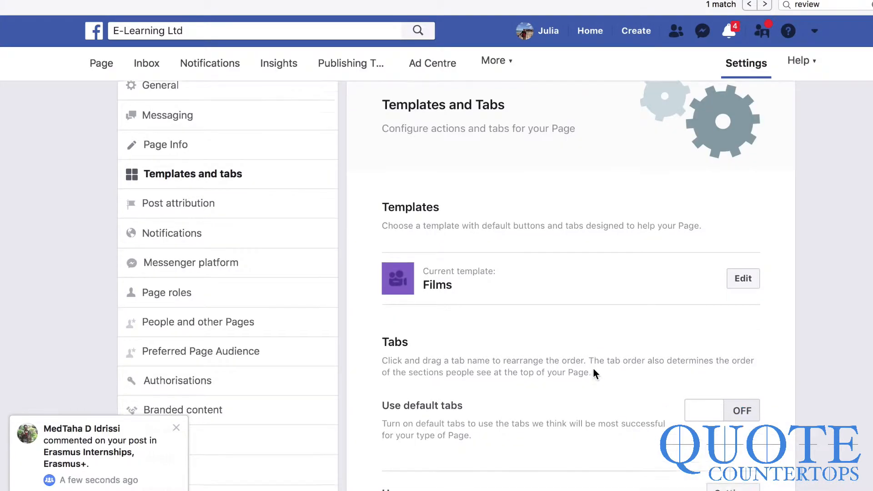
{"action": "scroll", "coordinate": [593, 369], "scroll_direction": "down", "scroll_amount": 5}
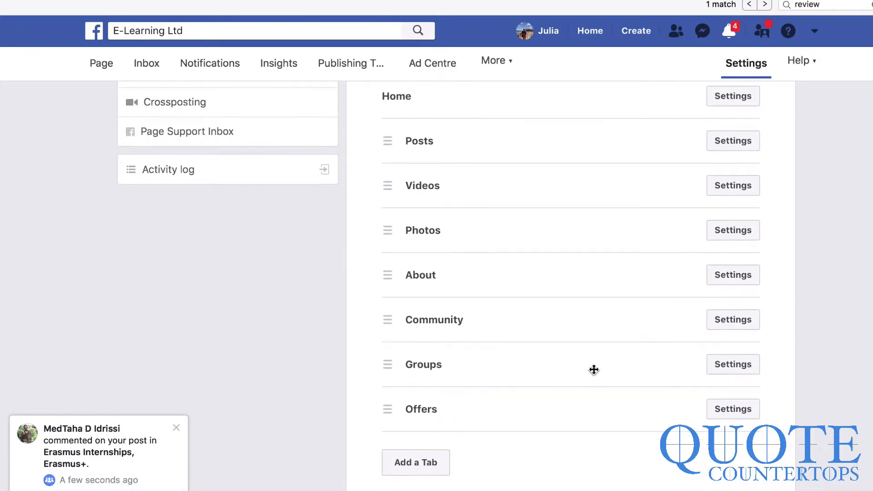
{"action": "left_click", "coordinate": [449, 462]}
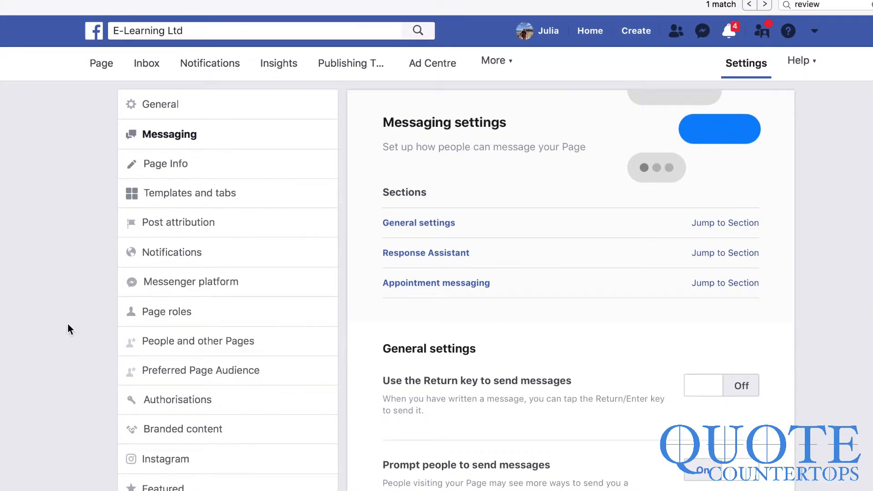
- Go to the Page roles settings and scroll through the existing roles
{"action": "left_click", "coordinate": [147, 319]}
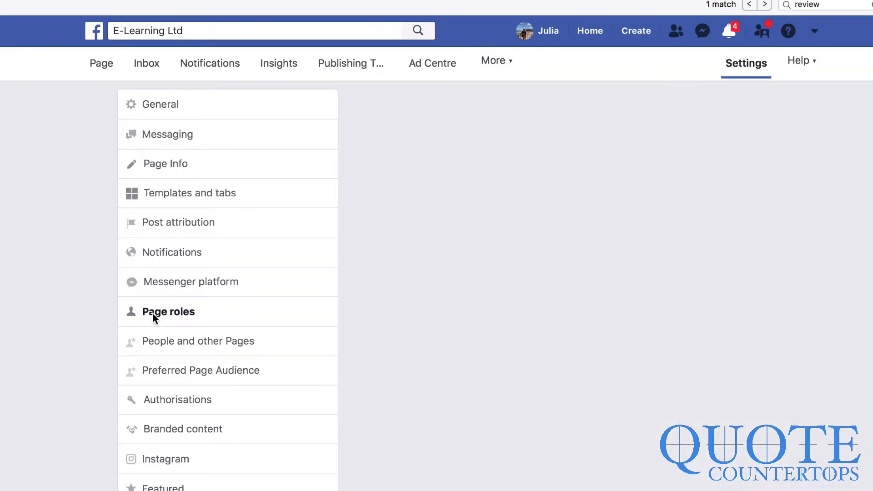
{"action": "scroll", "coordinate": [545, 384], "scroll_direction": "down", "scroll_amount": 1}
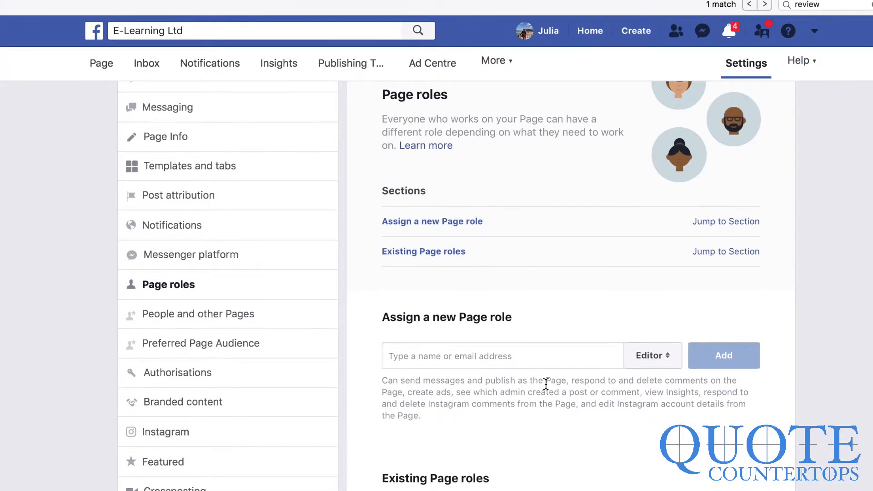
{"action": "scroll", "coordinate": [568, 437], "scroll_direction": "down", "scroll_amount": 1}
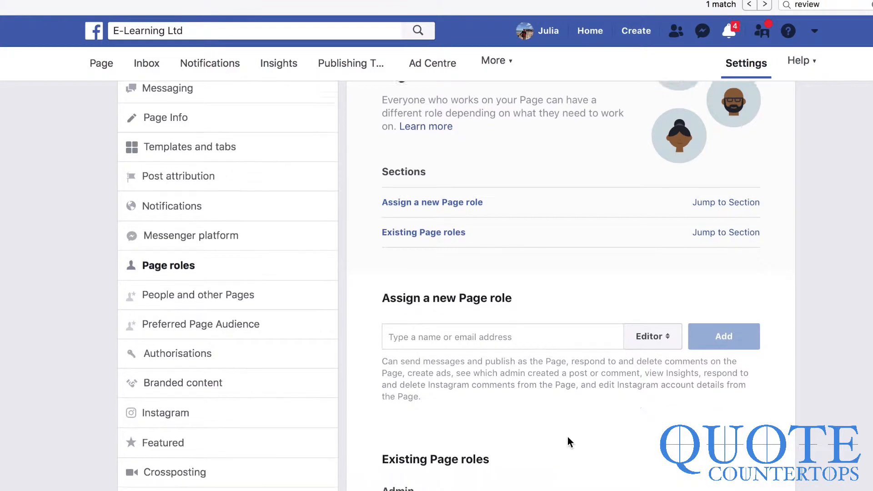
{"action": "scroll", "coordinate": [567, 440], "scroll_direction": "up", "scroll_amount": 2}
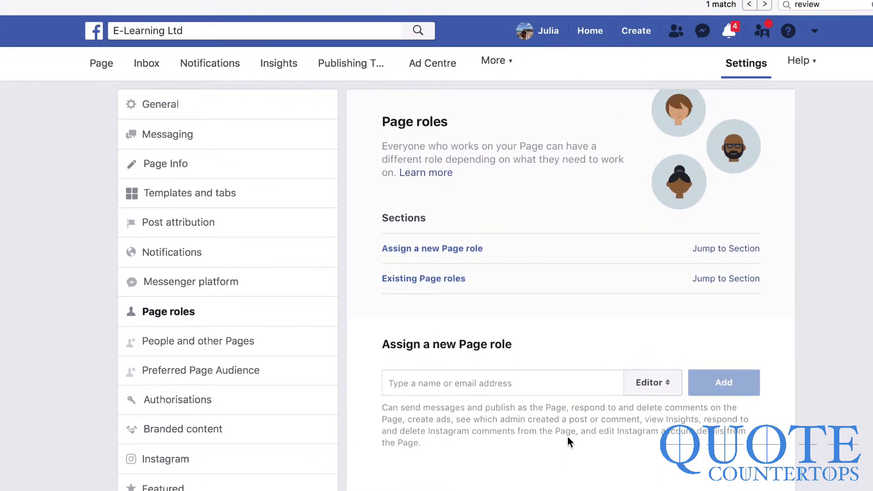
{"action": "scroll", "coordinate": [567, 437], "scroll_direction": "down", "scroll_amount": 1}
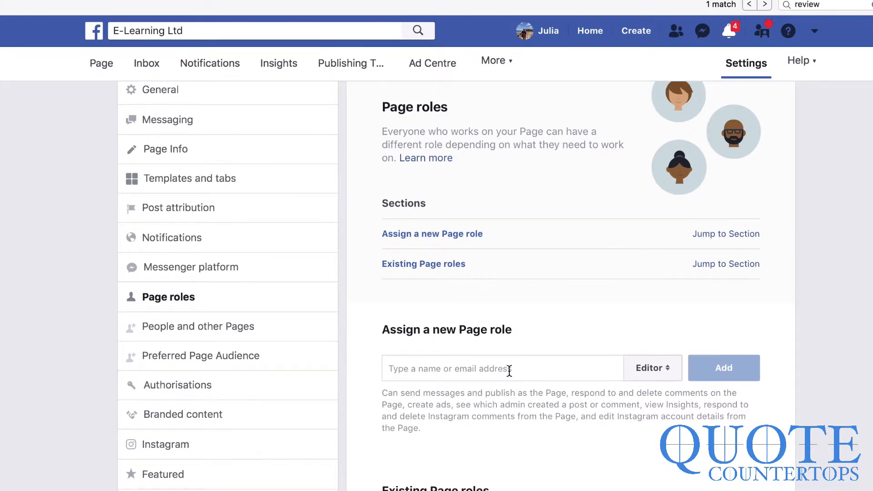
- Look through the available roles in the new-role dropdown, keeping Editor selected
{"action": "left_click", "coordinate": [509, 369]}
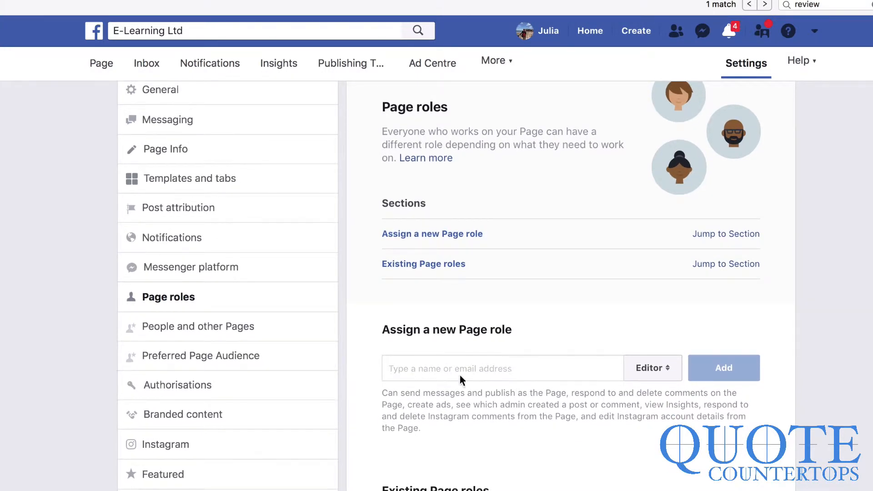
{"action": "left_click", "coordinate": [649, 367]}
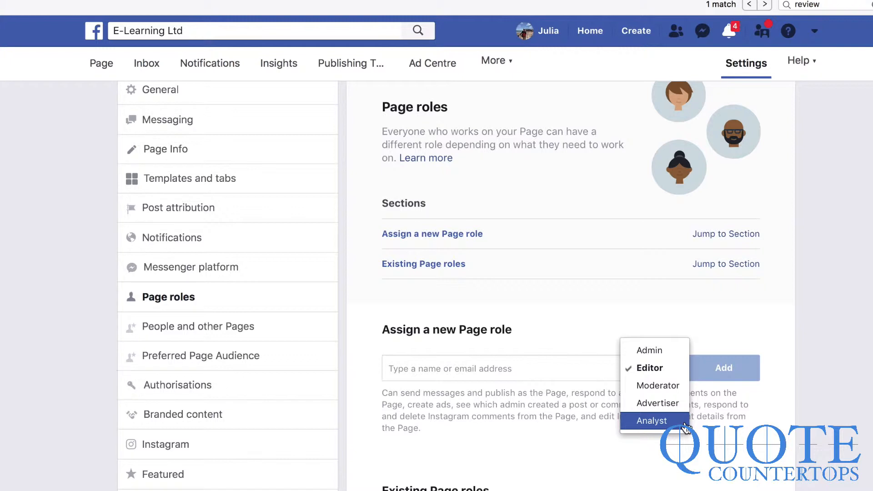
{"action": "scroll", "coordinate": [666, 382], "scroll_direction": "down", "scroll_amount": 4}
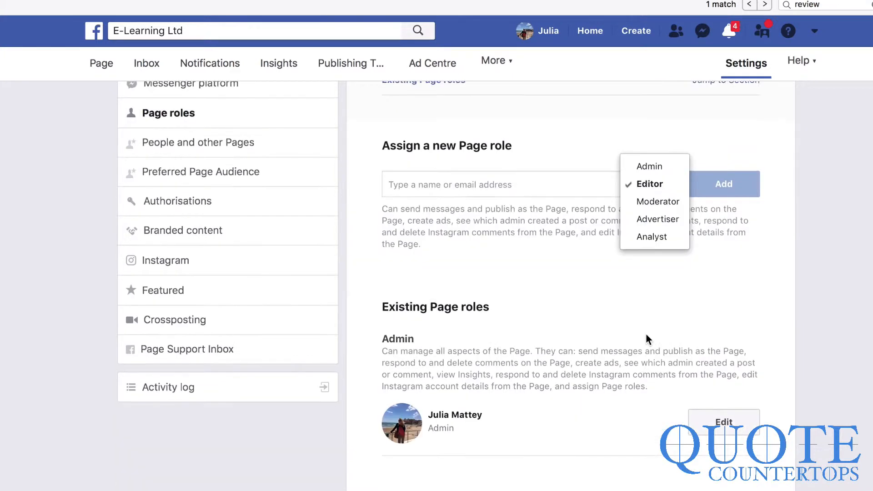
{"action": "left_click", "coordinate": [648, 325]}
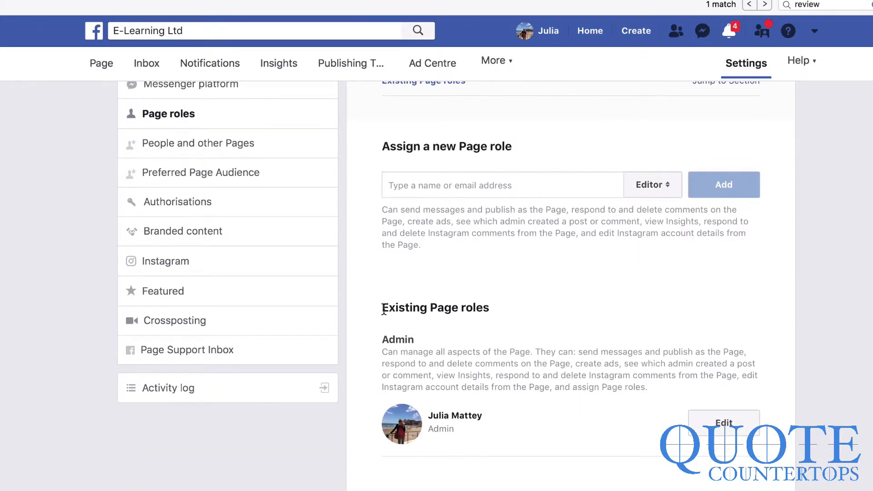
{"action": "left_click_drag", "start_coordinate": [381, 307], "coordinate": [710, 462]}
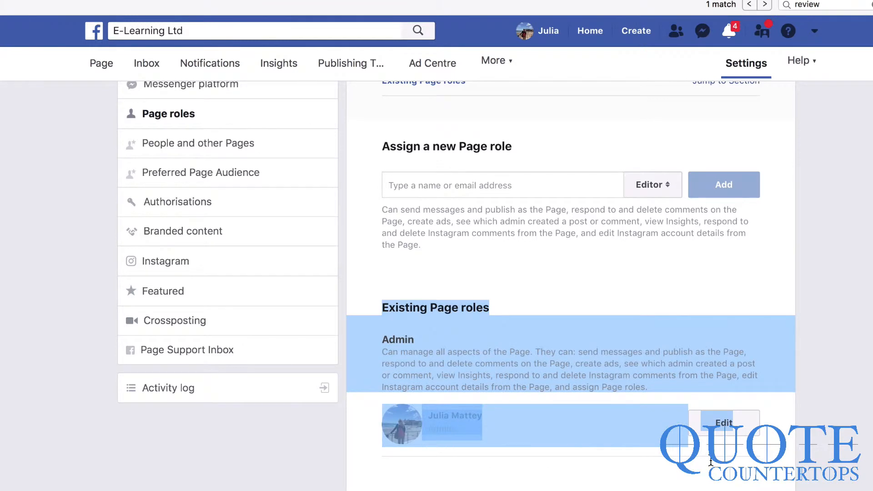
{"action": "left_click", "coordinate": [691, 300]}
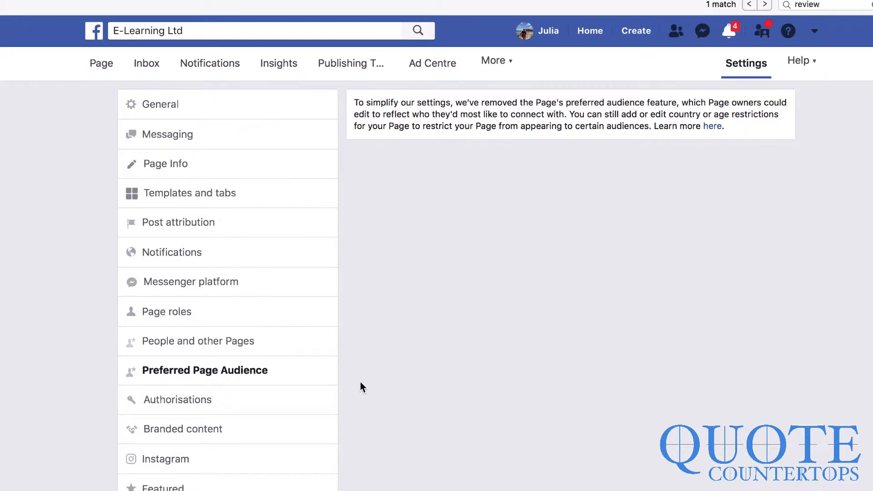
- Set Visitor posts to 'Review posts by other people before they are published'
{"action": "scroll", "coordinate": [360, 382], "scroll_direction": "down", "scroll_amount": 5}
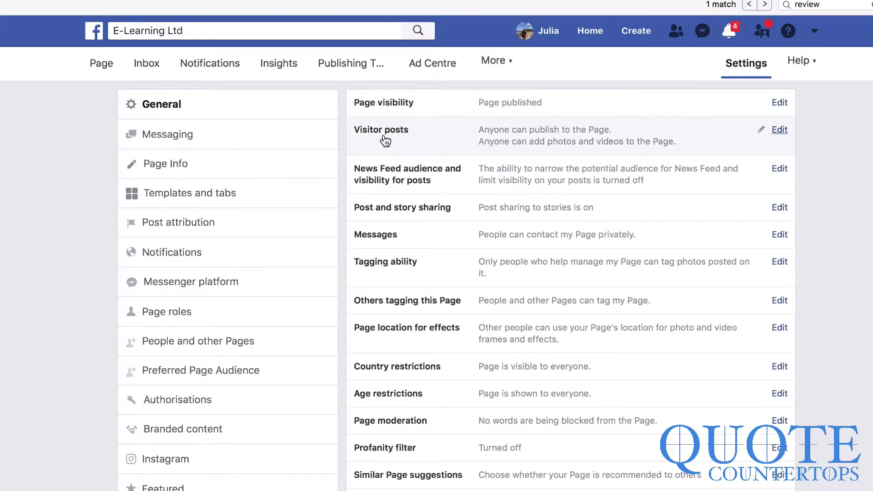
{"action": "left_click", "coordinate": [779, 131]}
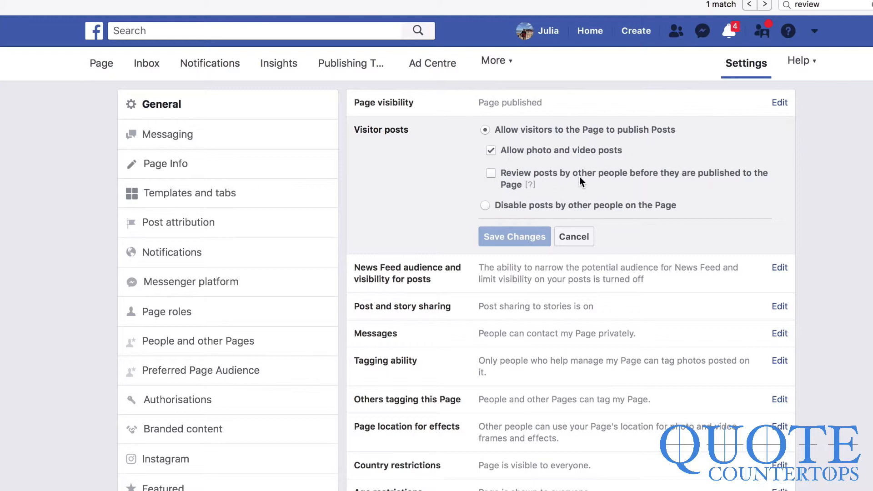
{"action": "left_click", "coordinate": [491, 173]}
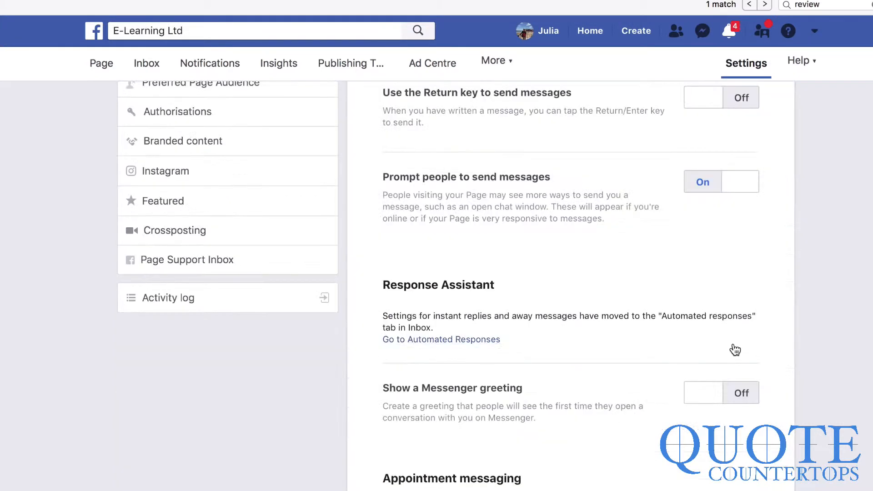
- Switch 'Show a Messenger greeting' on in the Messaging settings
{"action": "scroll", "coordinate": [733, 350], "scroll_direction": "down", "scroll_amount": 1}
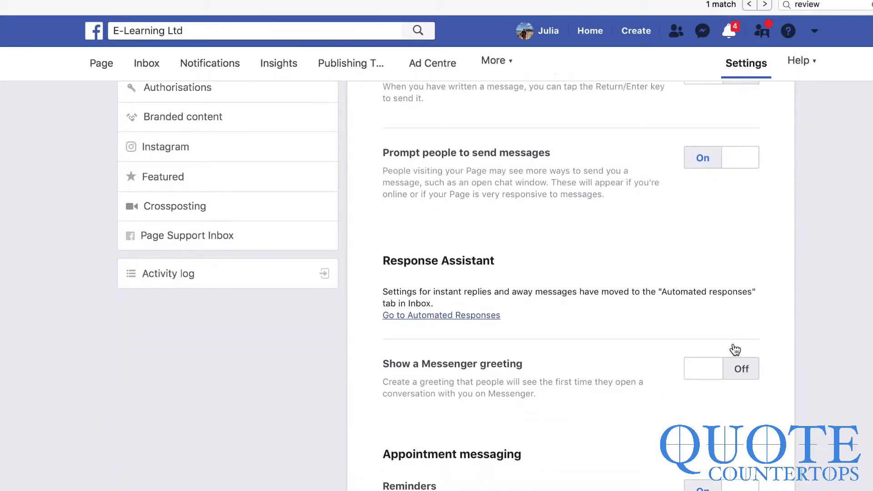
{"action": "left_click", "coordinate": [708, 375]}
{"action": "left_click", "coordinate": [707, 376]}
{"action": "scroll", "coordinate": [449, 274], "scroll_direction": "up", "scroll_amount": 10}
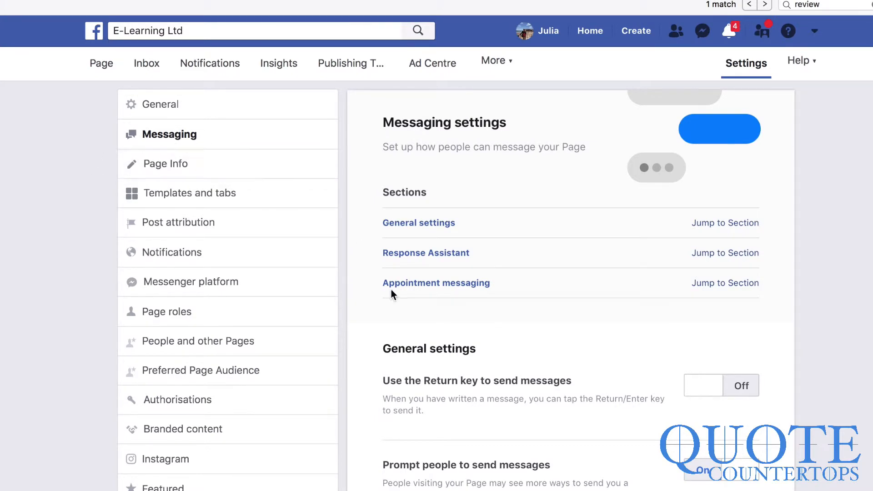
{"action": "scroll", "coordinate": [391, 289], "scroll_direction": "down", "scroll_amount": 10}
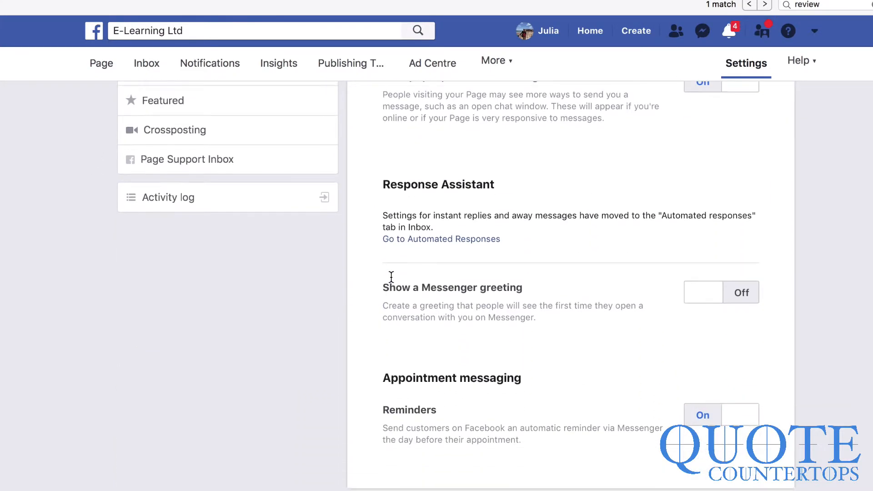
{"action": "scroll", "coordinate": [390, 279], "scroll_direction": "up", "scroll_amount": 1}
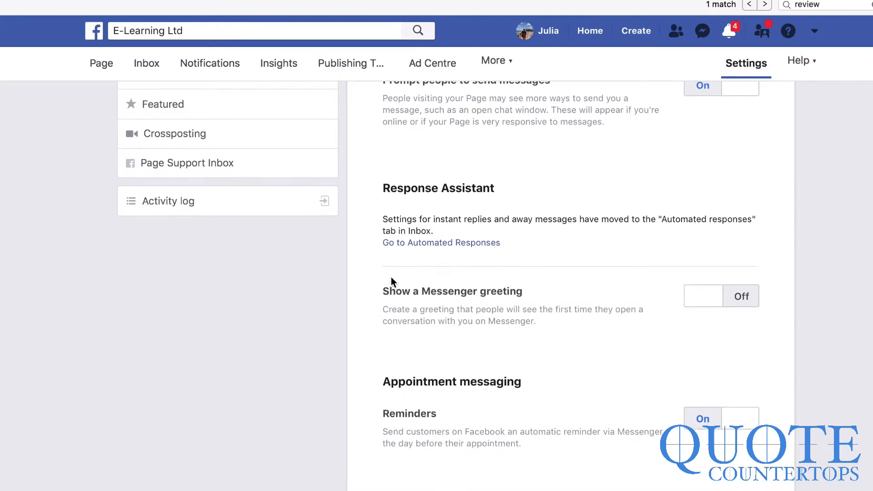
{"action": "left_click", "coordinate": [710, 301]}
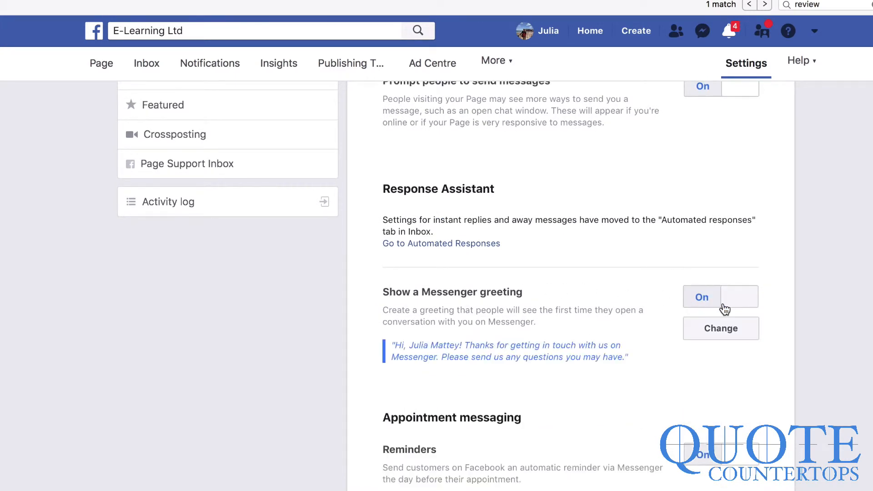
- Rewrite the Messenger greeting text so it ends with 'estions!'
{"action": "left_click", "coordinate": [712, 332]}
{"action": "scroll", "coordinate": [582, 397], "scroll_direction": "down", "scroll_amount": 3}
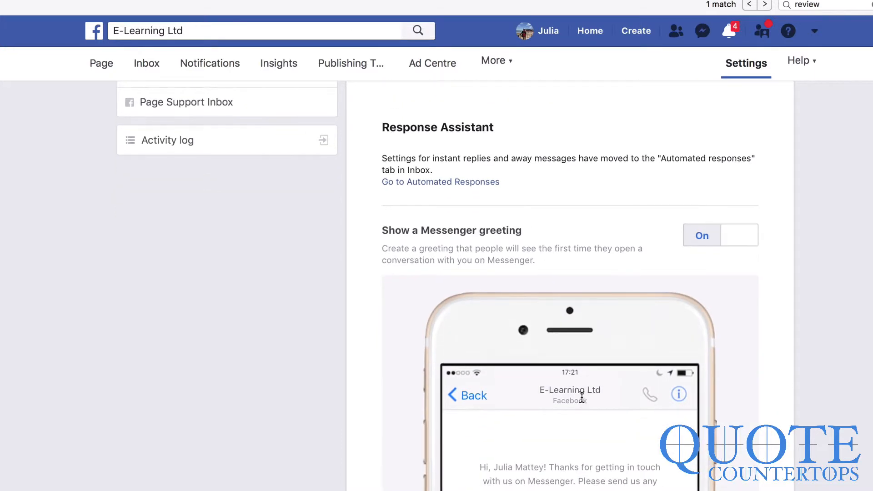
{"action": "scroll", "coordinate": [582, 397], "scroll_direction": "down", "scroll_amount": 10}
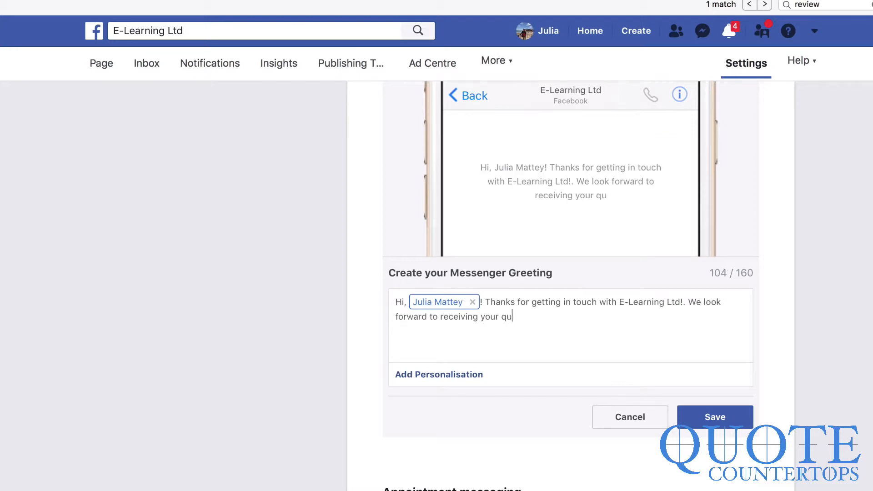
{"action": "type", "text": "estions!"}
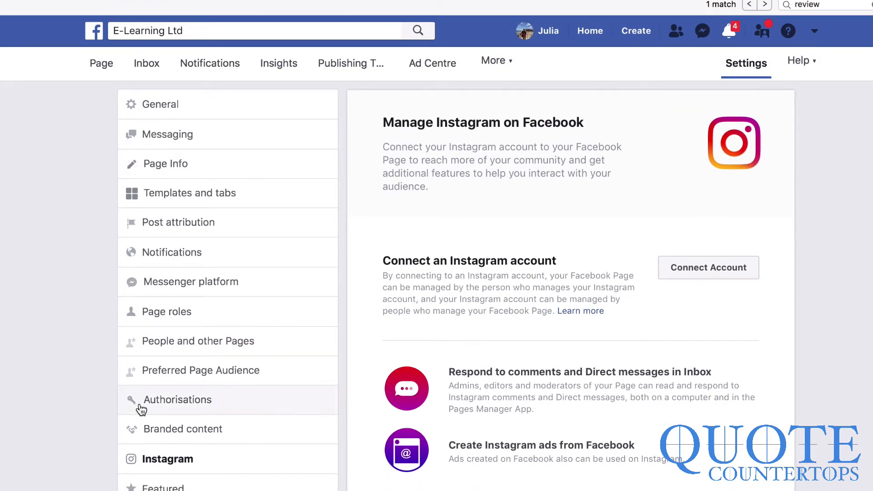
- Start Instagram Connect Account, then close the login popup without linking an account
{"action": "scroll", "coordinate": [140, 409], "scroll_direction": "down", "scroll_amount": 3}
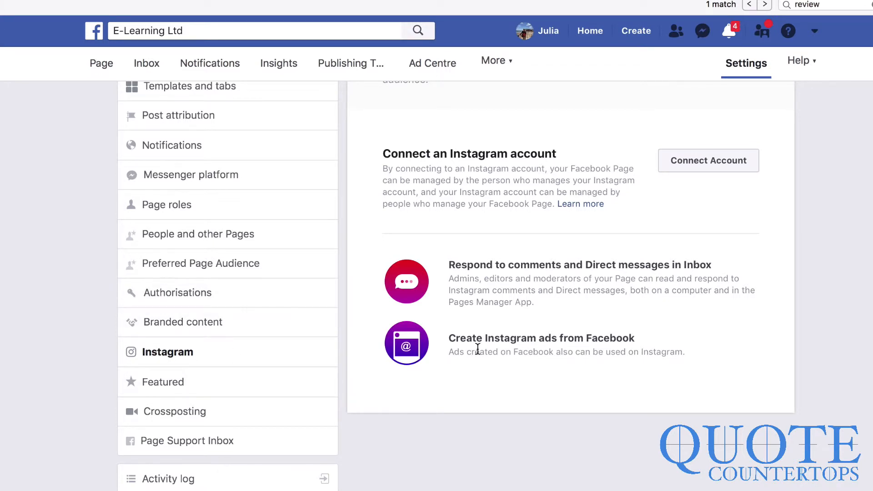
{"action": "scroll", "coordinate": [523, 400], "scroll_direction": "up", "scroll_amount": 2}
{"action": "left_click", "coordinate": [715, 254]}
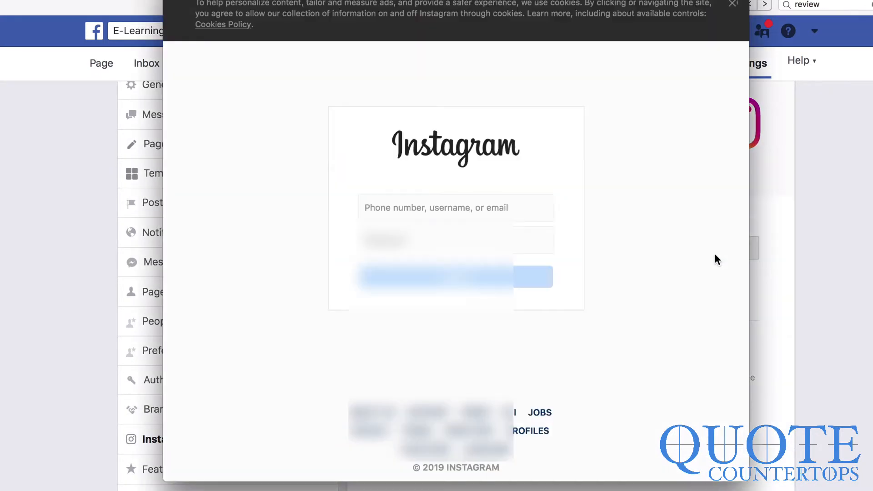
{"action": "key", "text": "Down"}
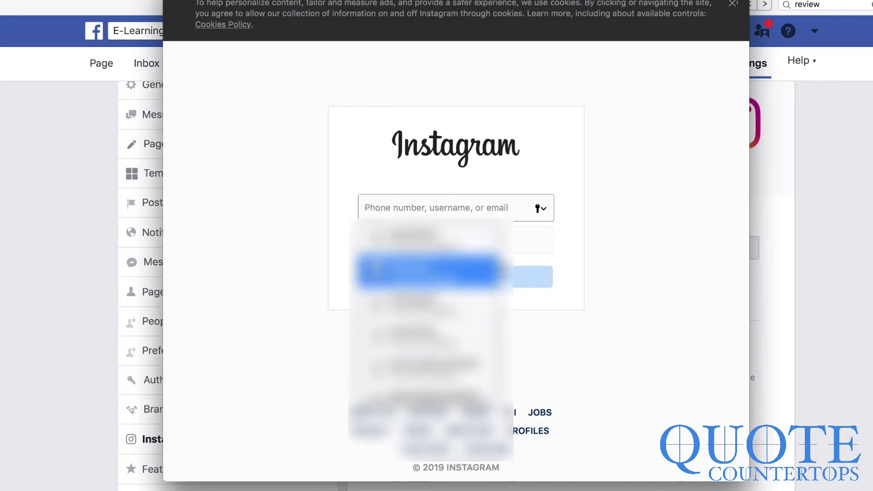
{"action": "scroll", "coordinate": [481, 291], "scroll_direction": "down", "scroll_amount": 2}
{"action": "left_click", "coordinate": [650, 316]}
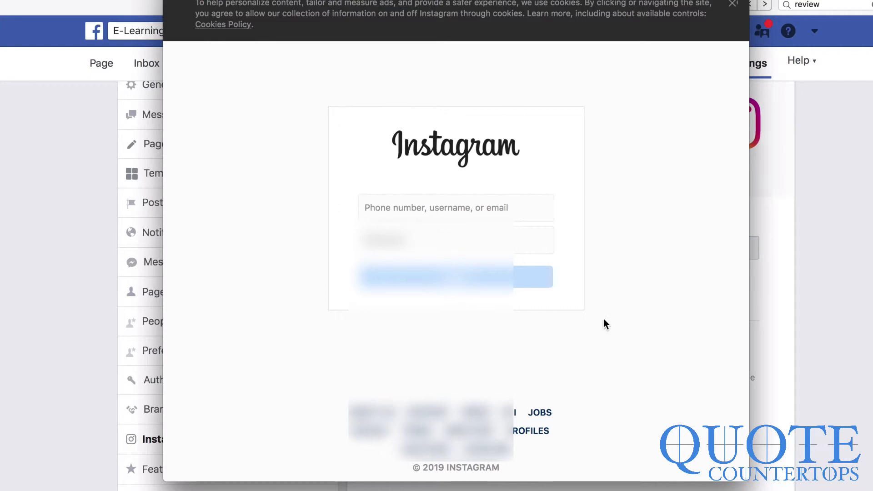
{"action": "left_click", "coordinate": [816, 376]}
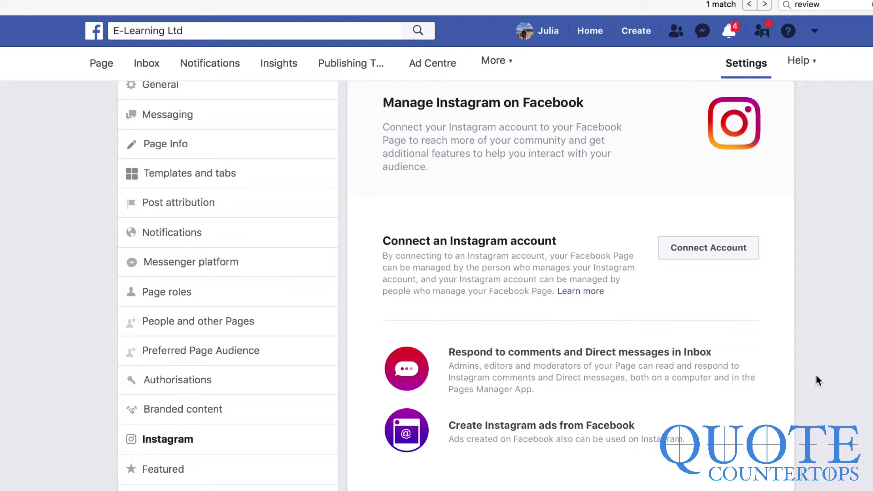
- Return to the E-Learning Ltd Page's main view
{"action": "scroll", "coordinate": [604, 318], "scroll_direction": "up", "scroll_amount": 1}
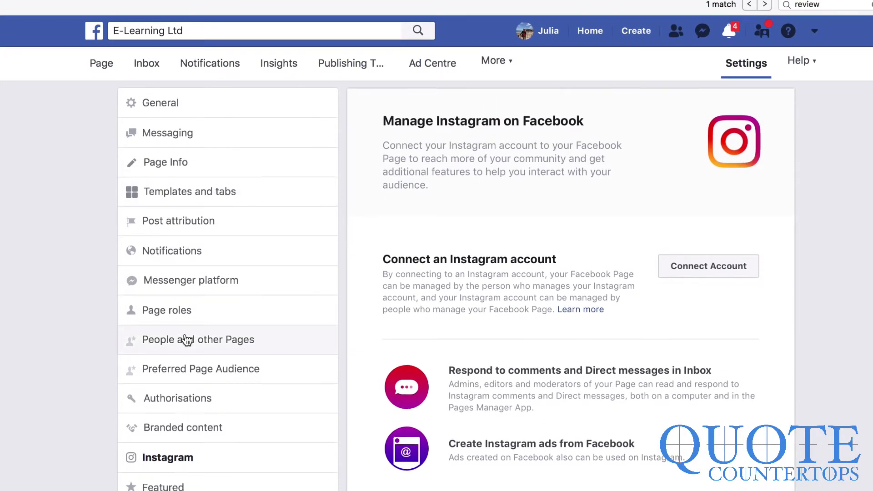
{"action": "left_click", "coordinate": [101, 64]}
{"action": "scroll", "coordinate": [561, 410], "scroll_direction": "down", "scroll_amount": 5}
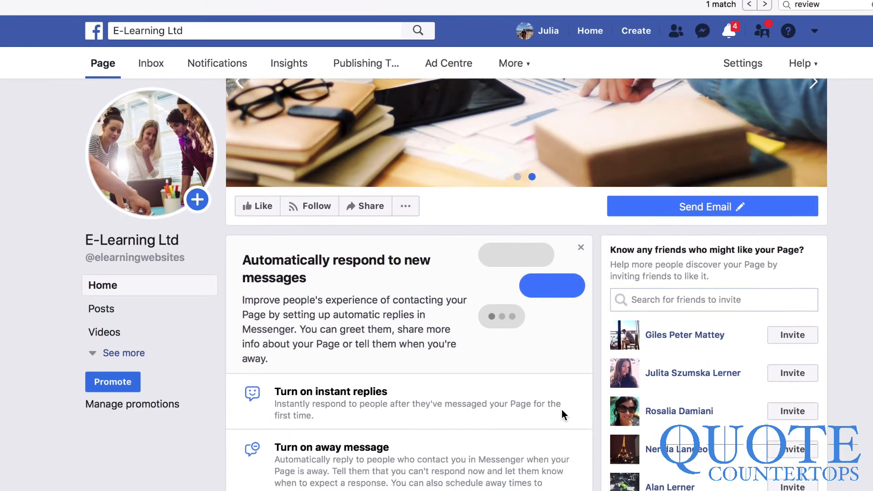
- Turn on Instant reply in the Page's automated responses
{"action": "left_click", "coordinate": [561, 410]}
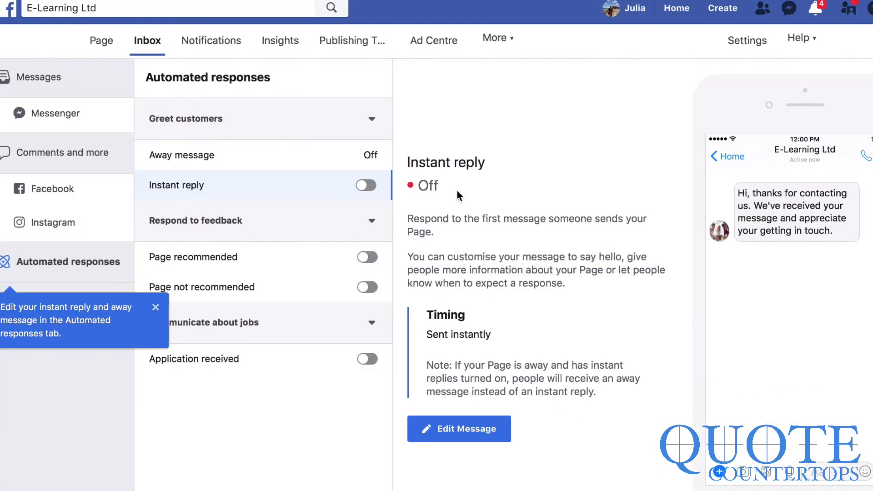
{"action": "left_click", "coordinate": [366, 185]}
{"action": "left_click", "coordinate": [371, 222]}
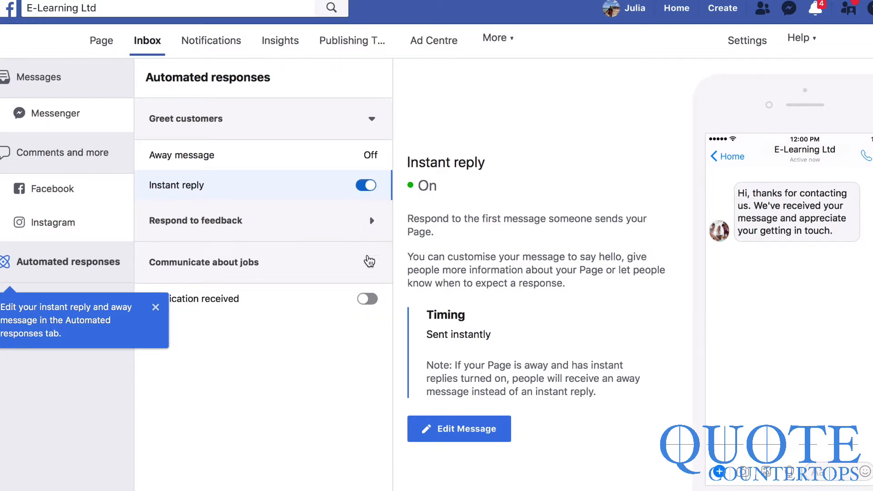
{"action": "left_click", "coordinate": [156, 308]}
- Open the Away message in its editor and review its text
{"action": "left_click", "coordinate": [366, 155]}
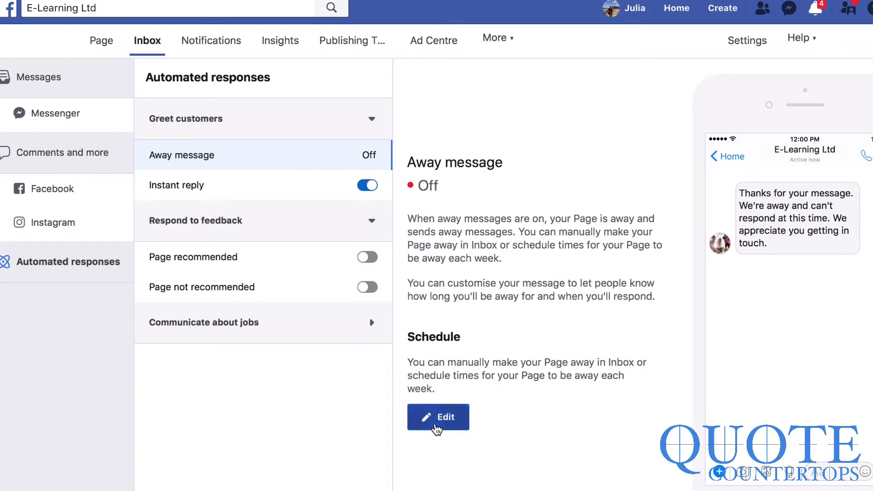
{"action": "left_click", "coordinate": [436, 429]}
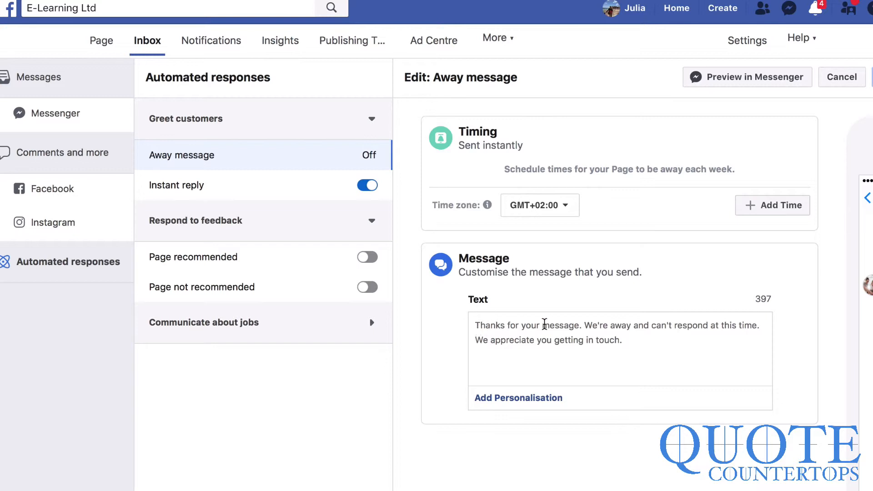
{"action": "left_click_drag", "start_coordinate": [641, 335], "coordinate": [454, 321]}
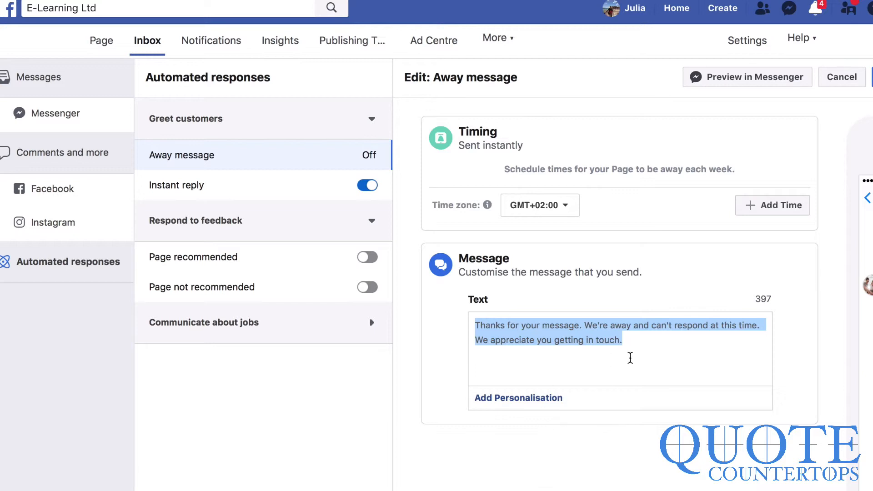
{"action": "left_click", "coordinate": [638, 345]}
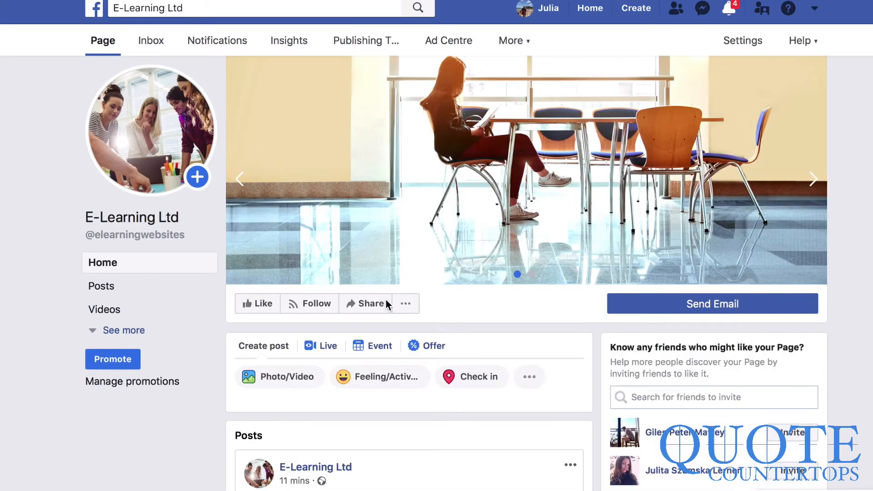
{"action": "scroll", "coordinate": [386, 300], "scroll_direction": "down", "scroll_amount": 3}
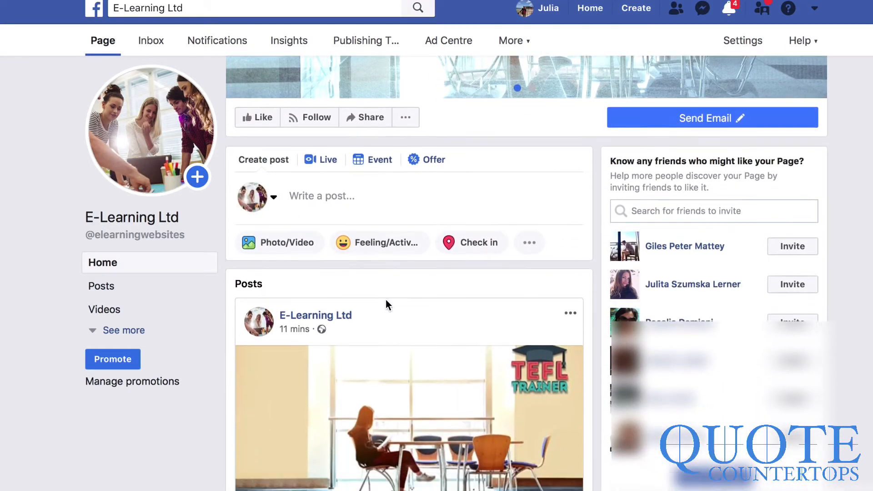
{"action": "scroll", "coordinate": [518, 405], "scroll_direction": "up", "scroll_amount": 4}
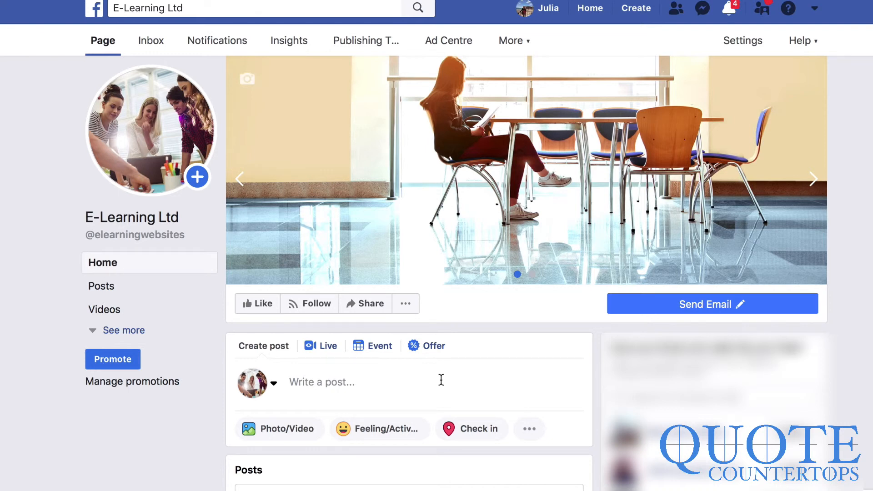
{"action": "mouse_move", "coordinate": [124, 290]}
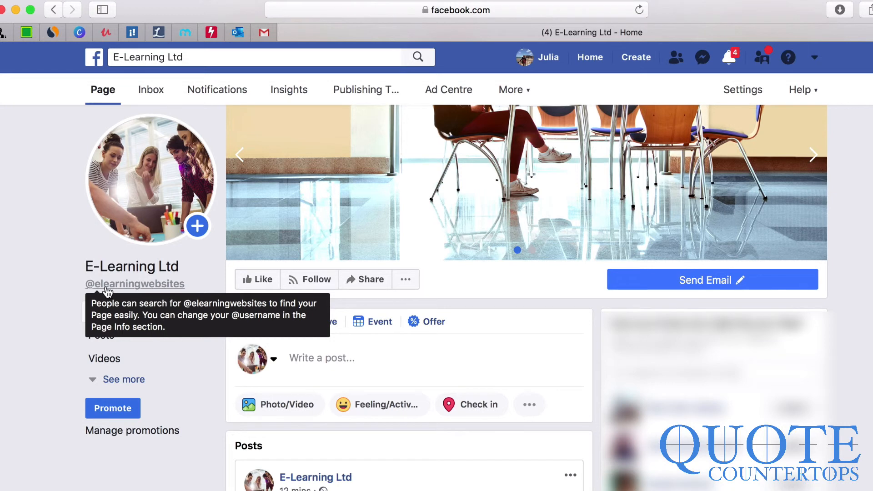
{"action": "left_click", "coordinate": [530, 9]}
{"action": "key", "text": "Return"}
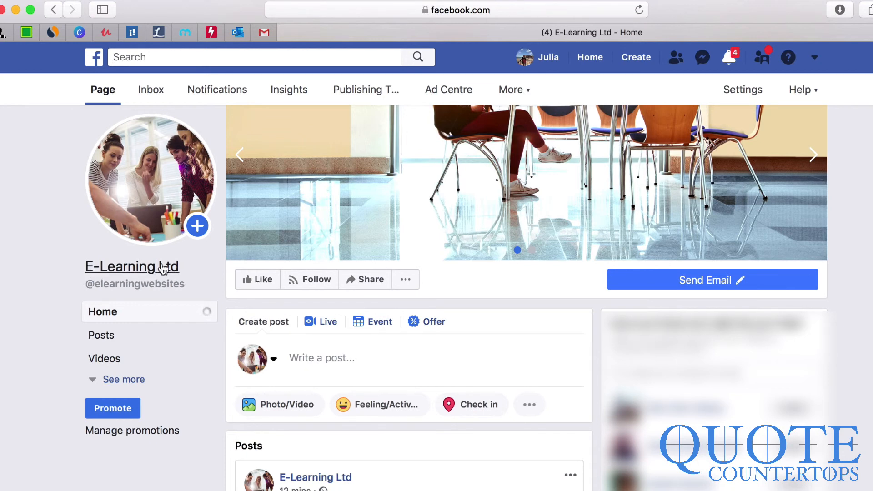
{"action": "left_click", "coordinate": [486, 10]}
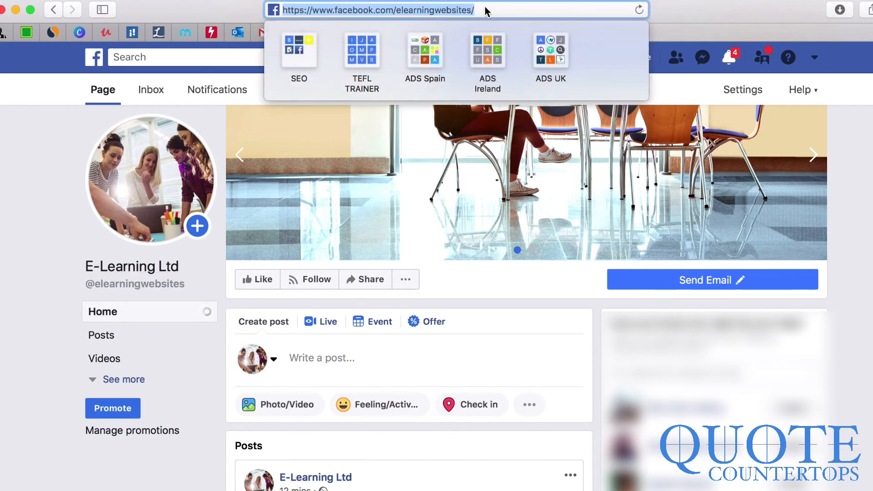
{"action": "double_click", "coordinate": [324, 10]}
{"action": "triple_click", "coordinate": [324, 10]}
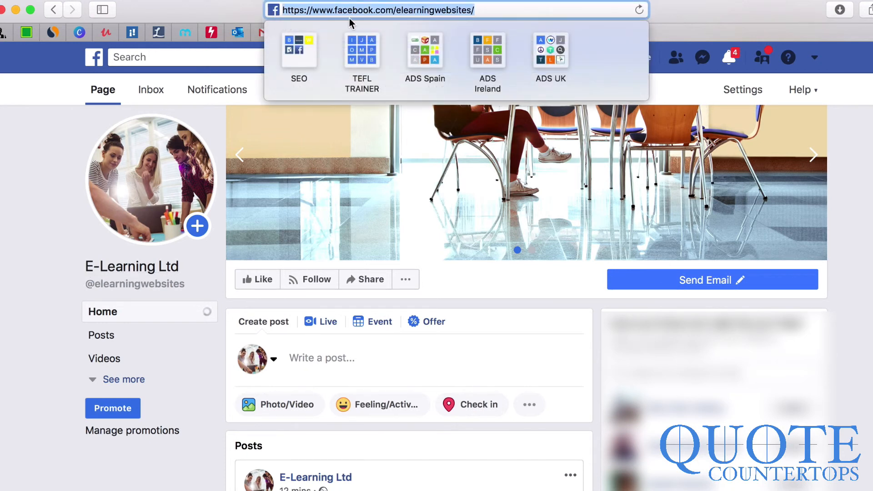
{"action": "left_click", "coordinate": [61, 186]}
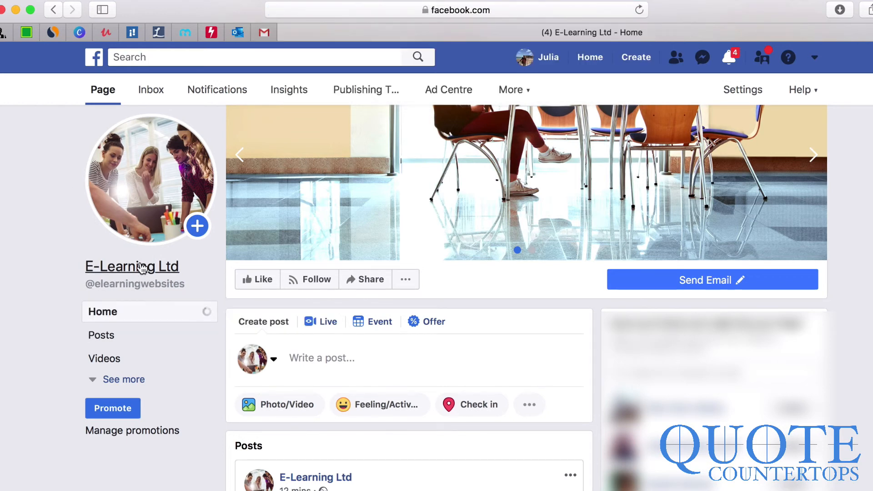
{"action": "left_click", "coordinate": [347, 14]}
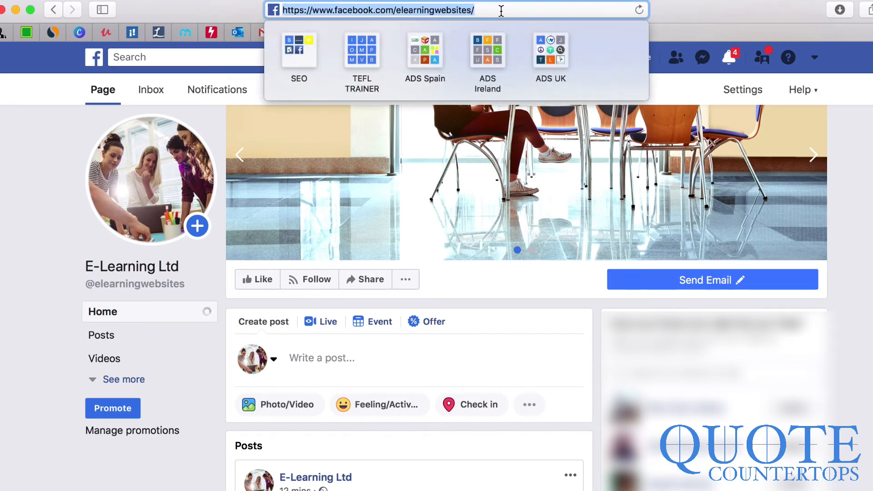
{"action": "left_click", "coordinate": [676, 11]}
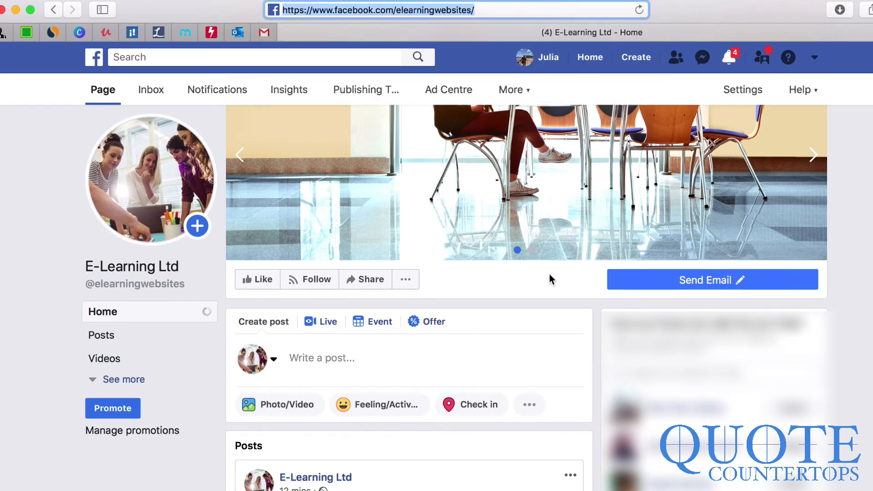